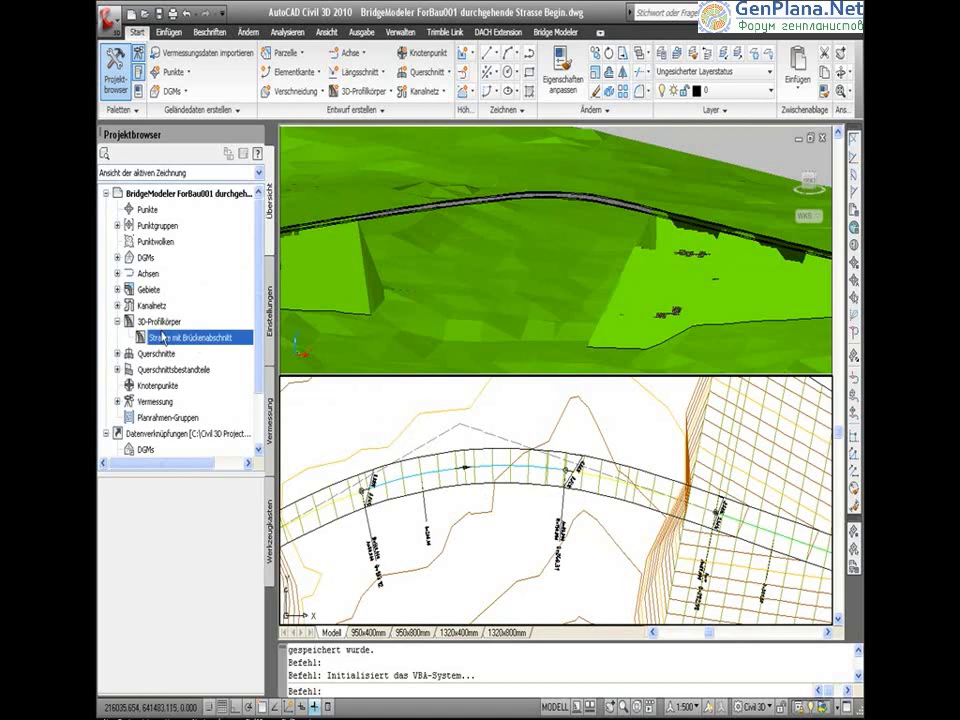
Step: Check that the corridor's Bereich Brücke region starts at 0+150 and ends at 0+275, then rebuild the corridor
right_click(195, 341)
click(220, 345)
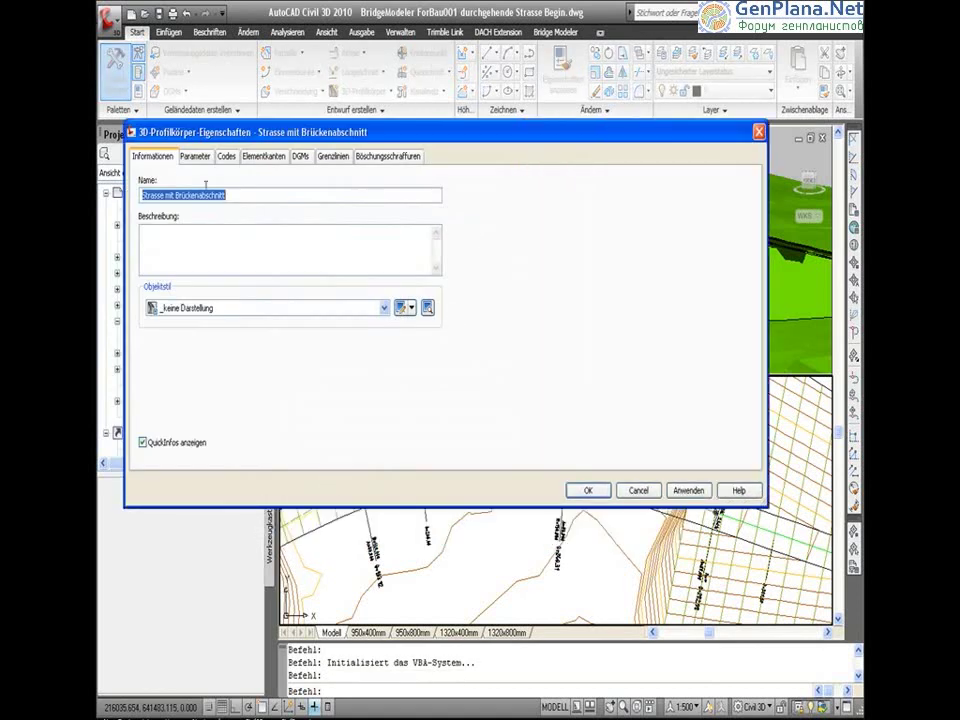
click(196, 157)
click(215, 246)
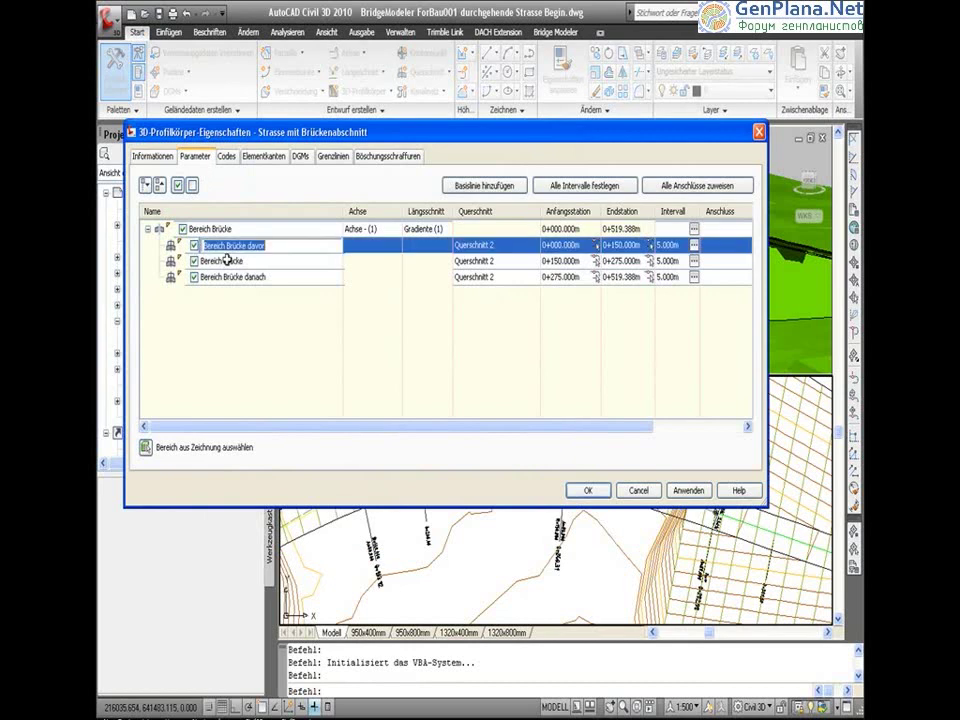
click(221, 262)
click(230, 280)
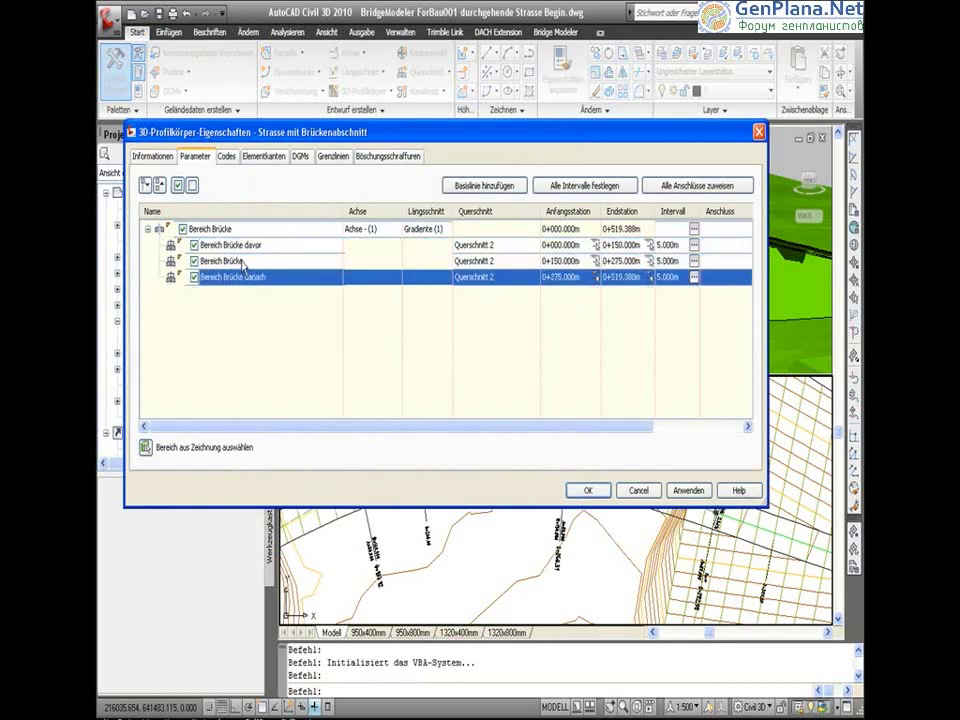
click(572, 260)
click(572, 260)
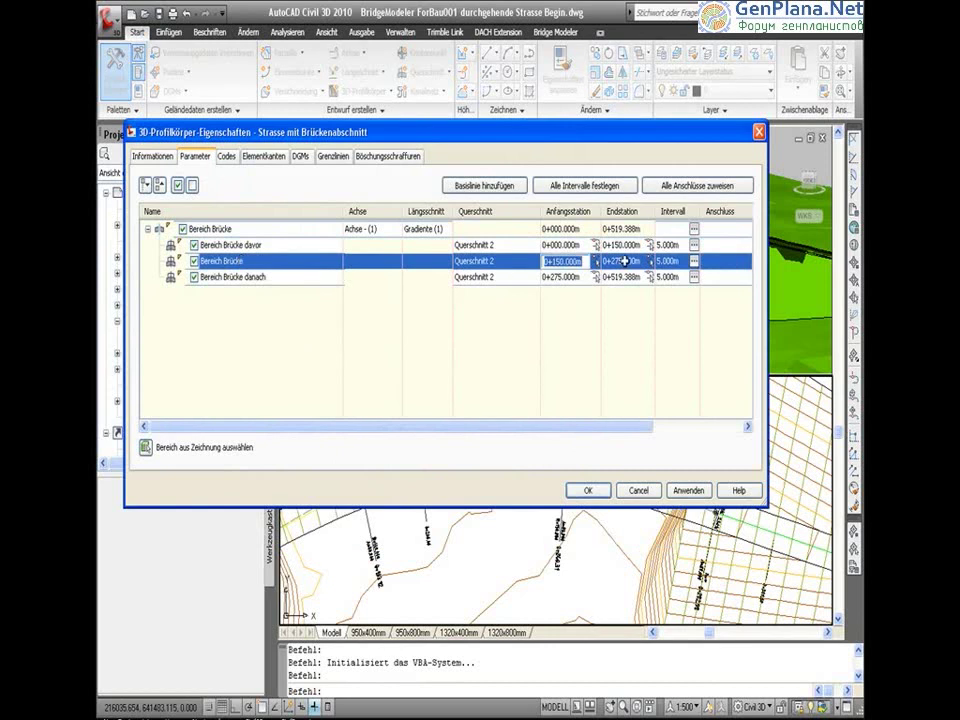
click(590, 490)
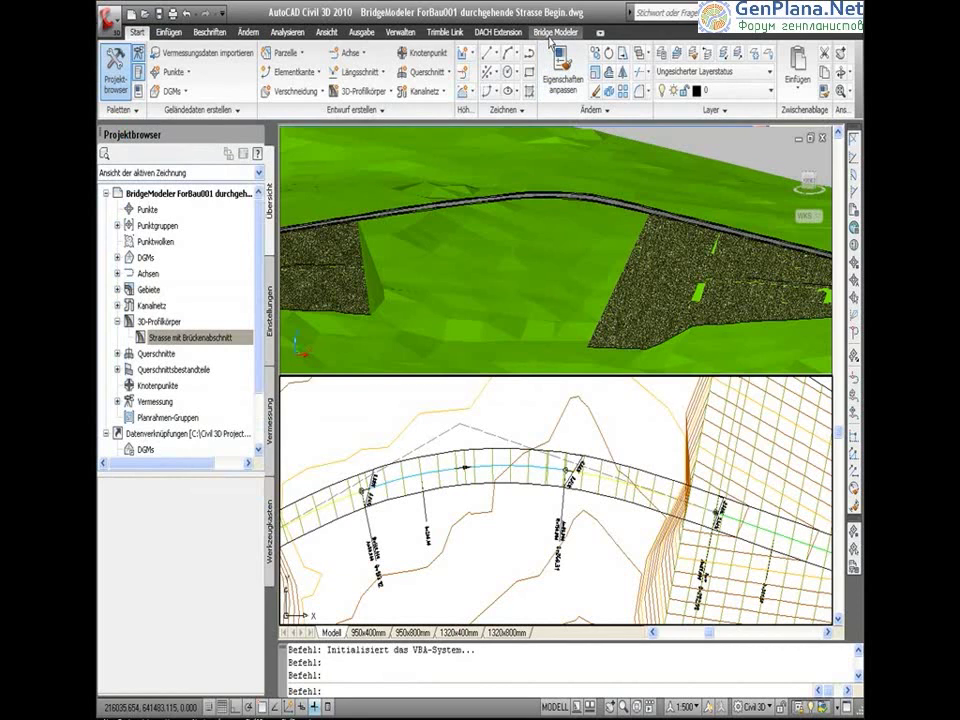
Step: Switch to the Bridge Modeler tools and open the road corridor in the Object Viewer
click(549, 38)
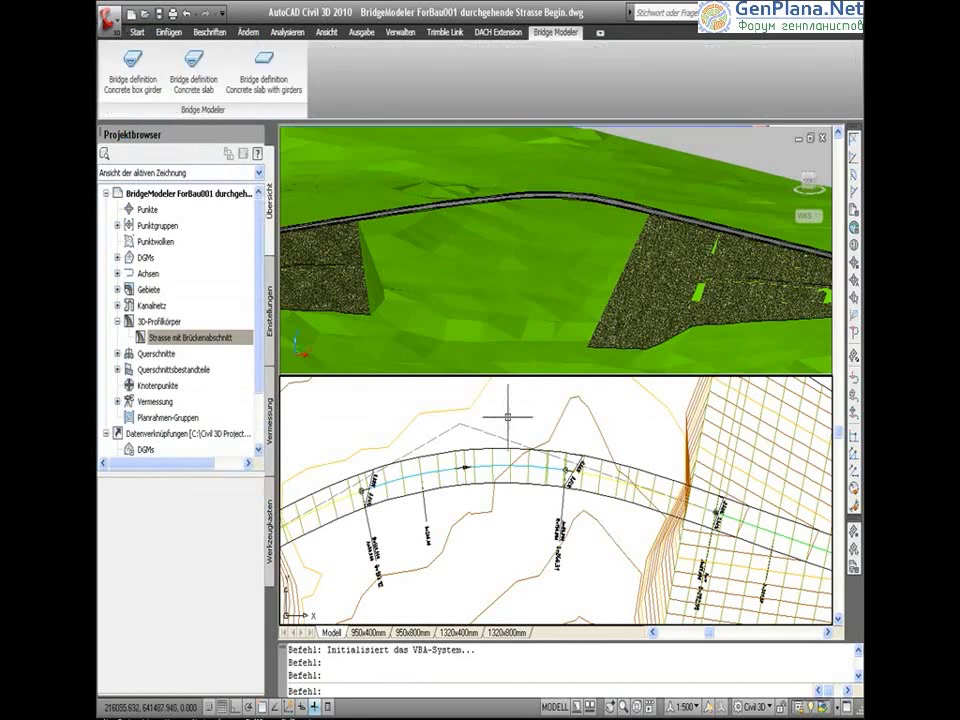
click(530, 225)
right_click(374, 402)
click(438, 692)
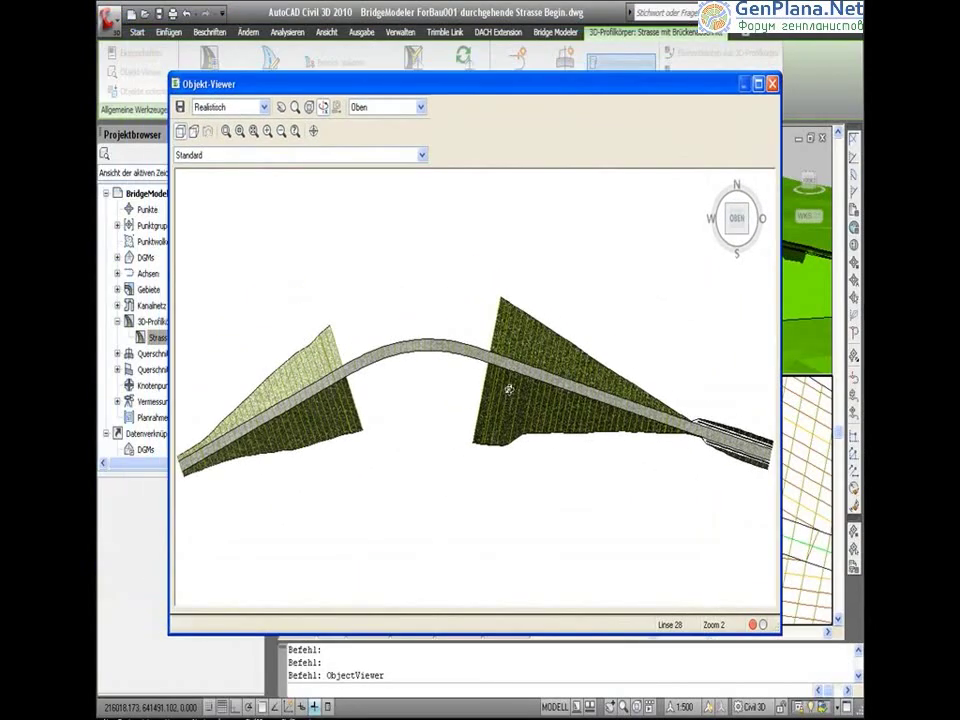
Step: Orbit the corridor to inspect the gap at the bridge section, then close the viewer
drag(514, 339, 516, 223)
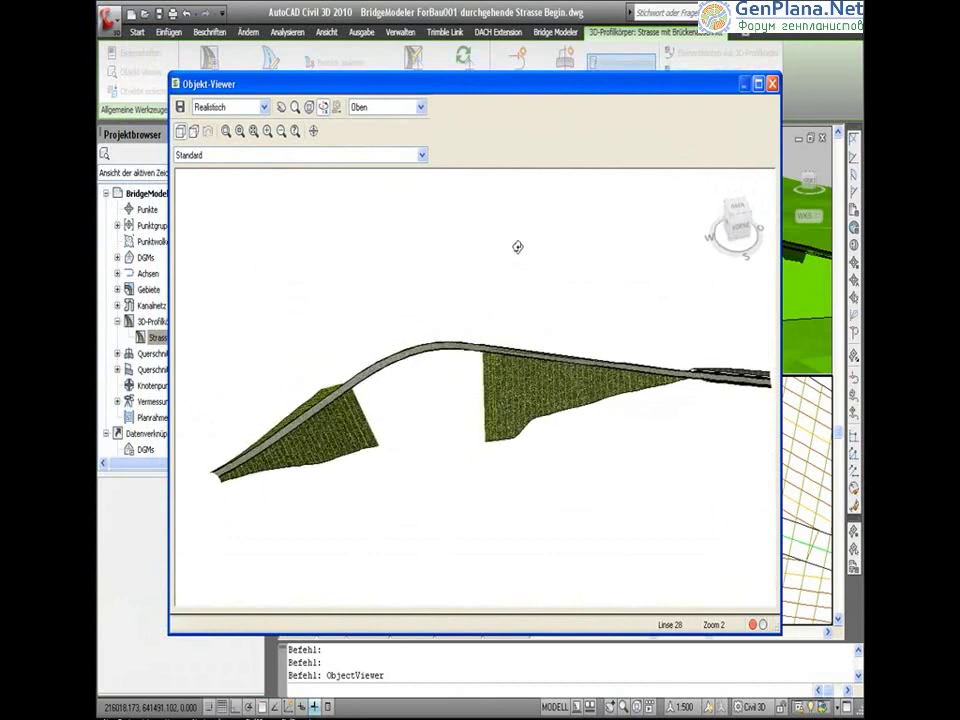
mouse_move(384, 366)
mouse_down()
mouse_move(369, 418)
mouse_move(405, 428)
mouse_move(438, 392)
mouse_move(369, 422)
mouse_move(512, 399)
mouse_move(564, 422)
mouse_up()
click(772, 84)
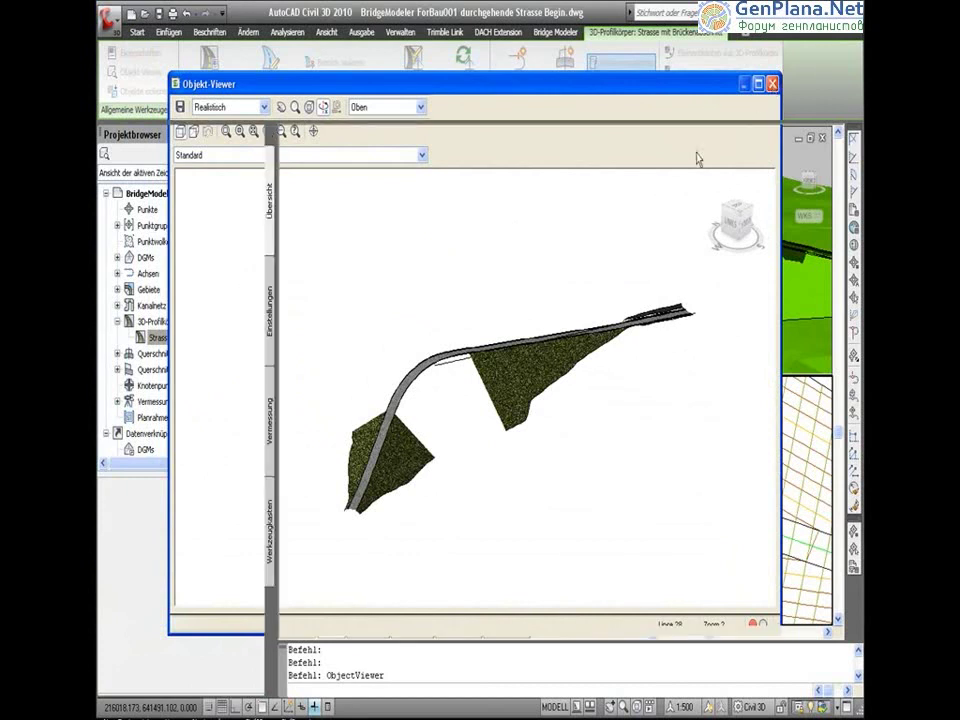
middle_drag(416, 488, 491, 488)
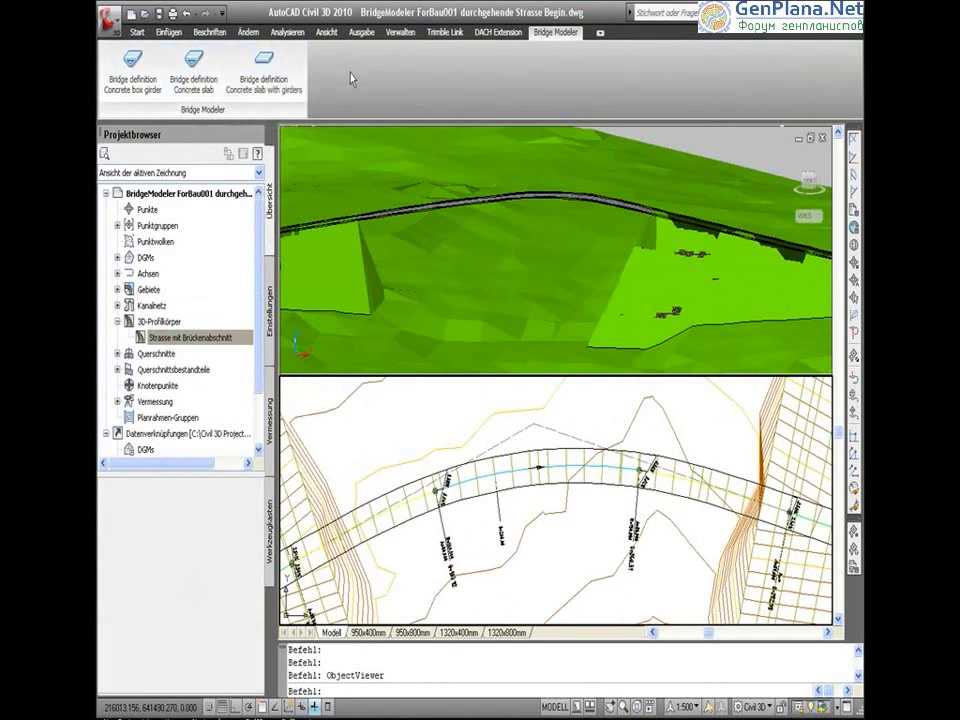
Step: Define a concrete slab bridge on the corridor region 150 m–275 m with terrain profile Geländeschnitt 1 - (DGMUrsprung)
click(193, 70)
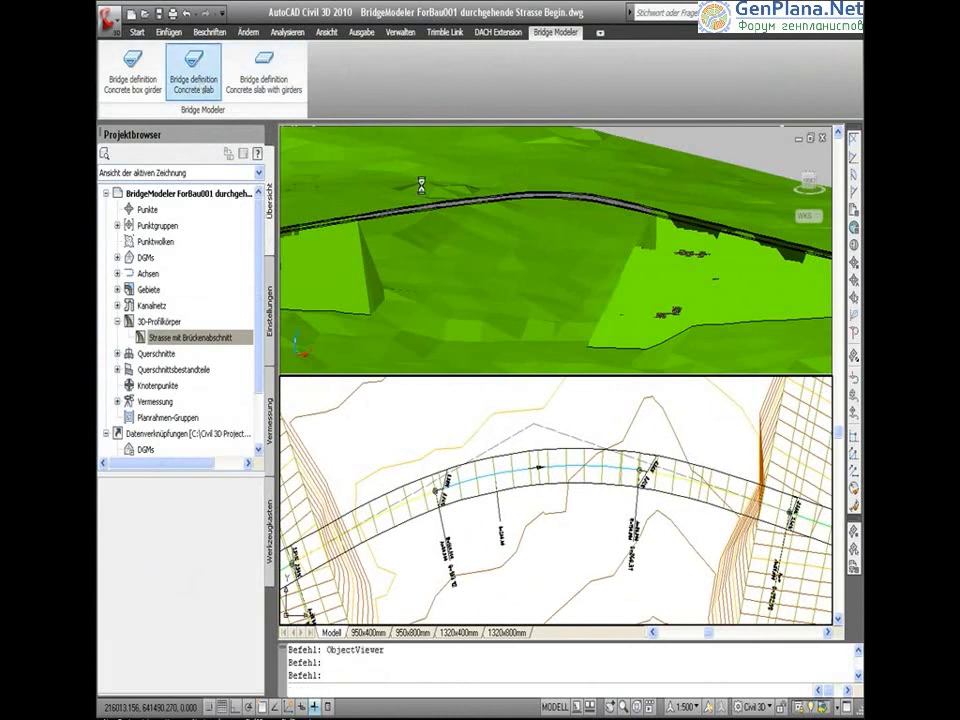
drag(336, 132, 333, 80)
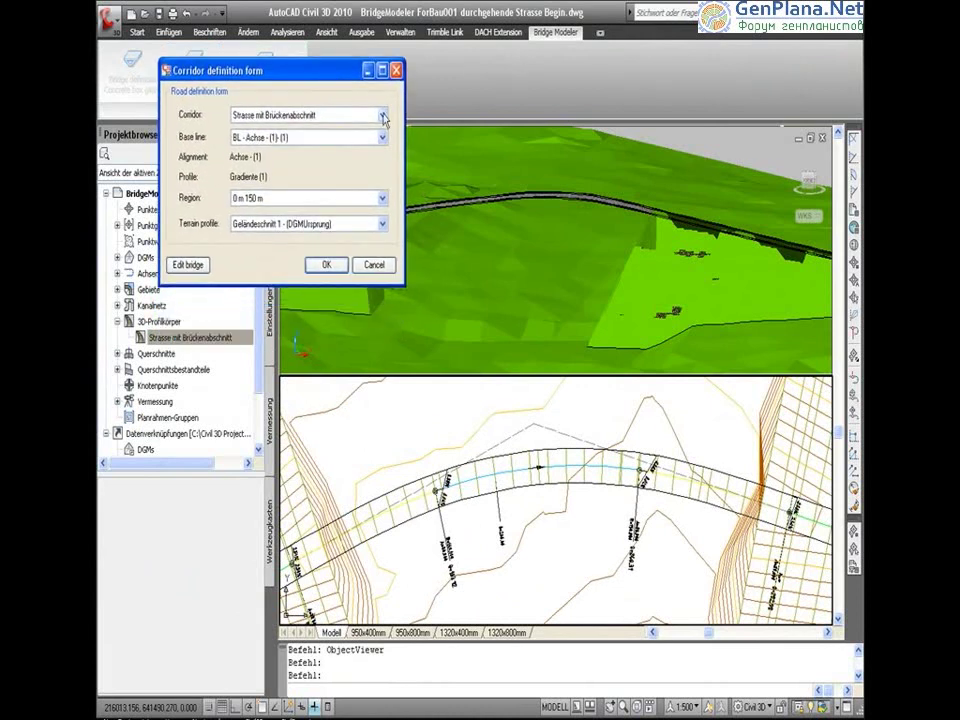
click(384, 116)
click(382, 137)
click(370, 148)
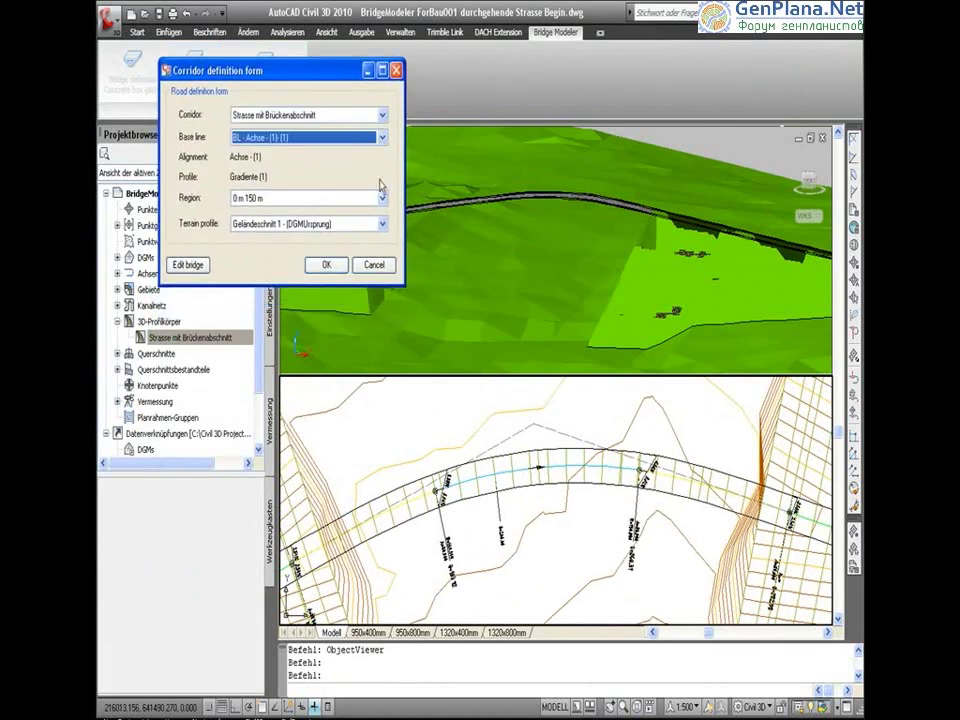
click(384, 200)
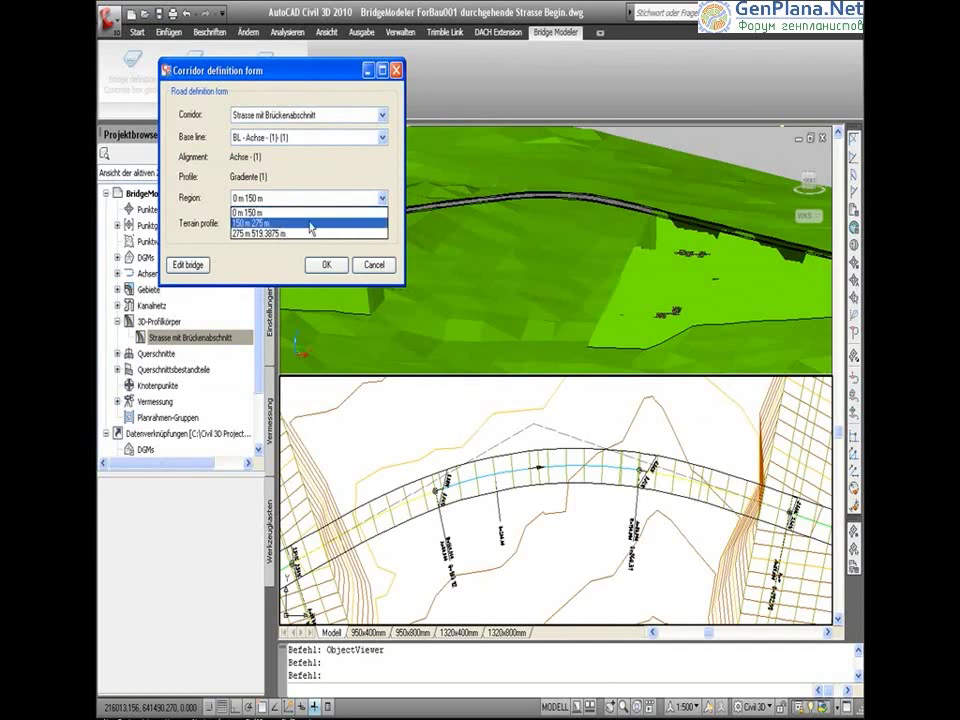
click(311, 224)
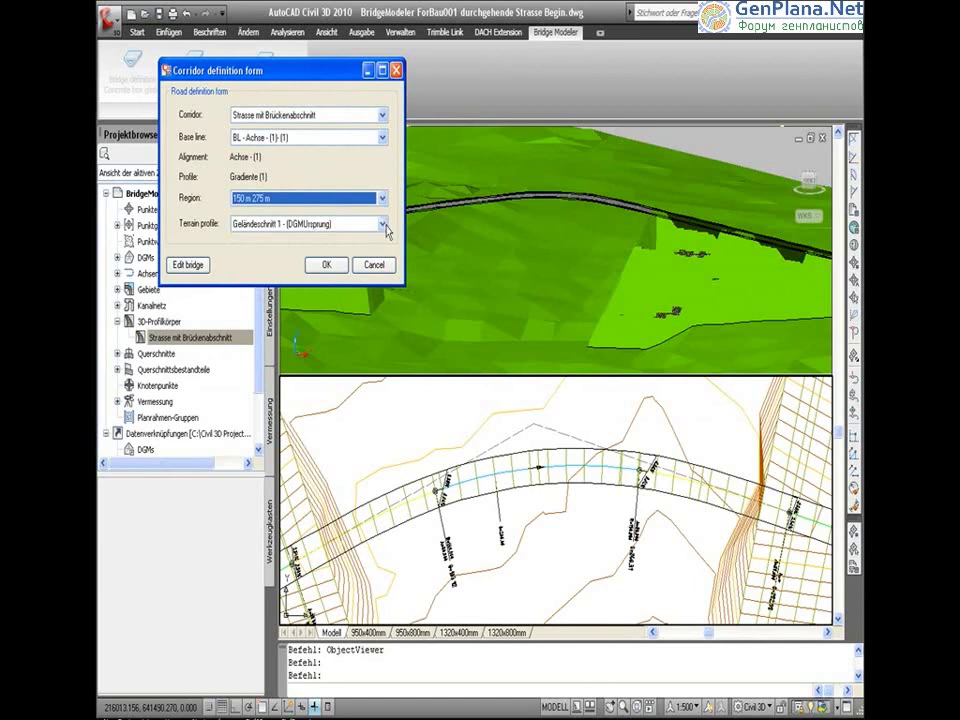
click(381, 225)
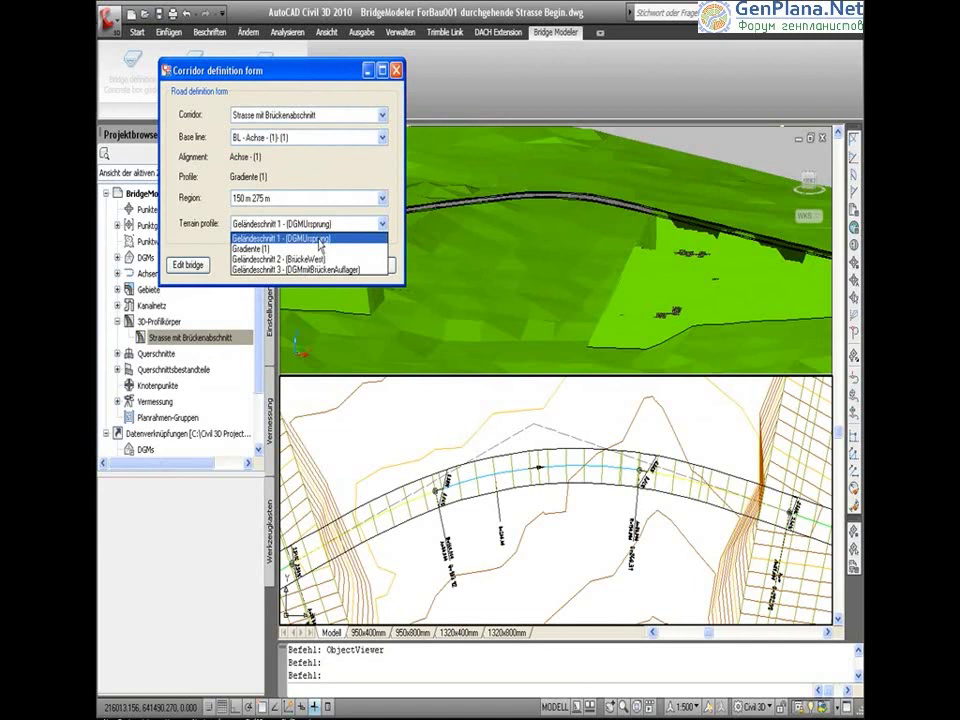
click(320, 241)
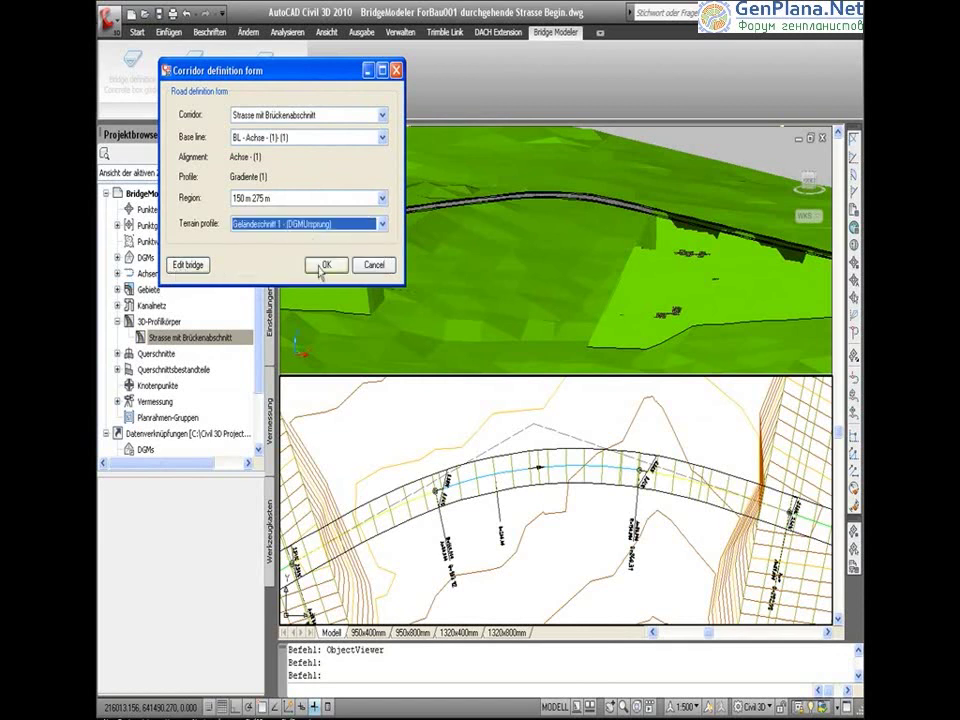
click(322, 267)
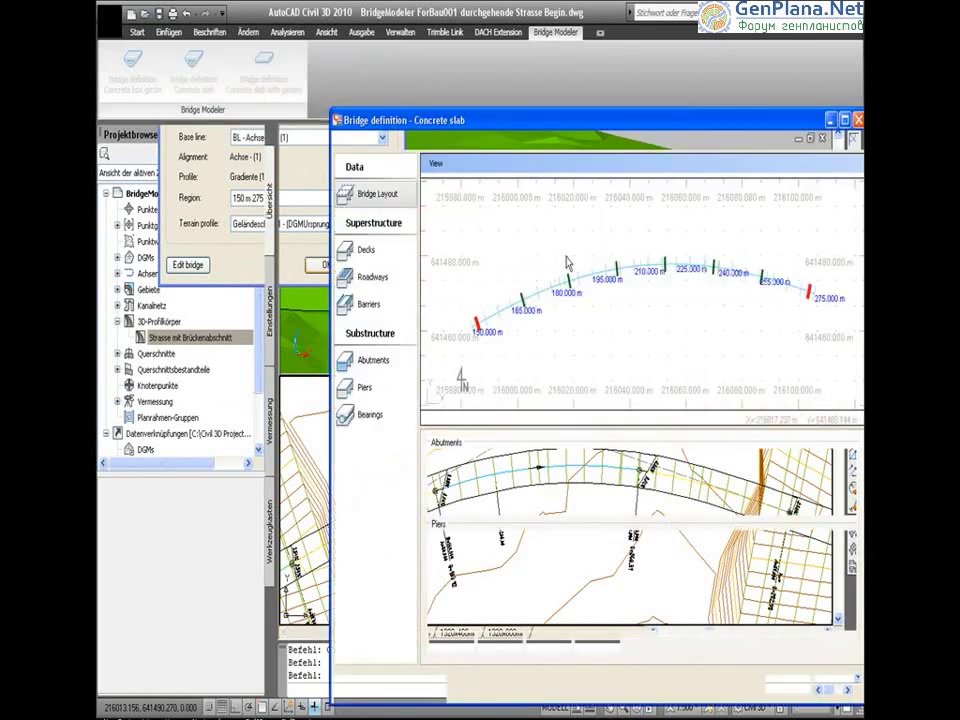
Step: Move and enlarge the Bridge definition window to show abutments at 152 m and 273 m and all six piers
mouse_move(592, 121)
mouse_down()
mouse_move(450, 90)
mouse_move(448, 41)
mouse_up()
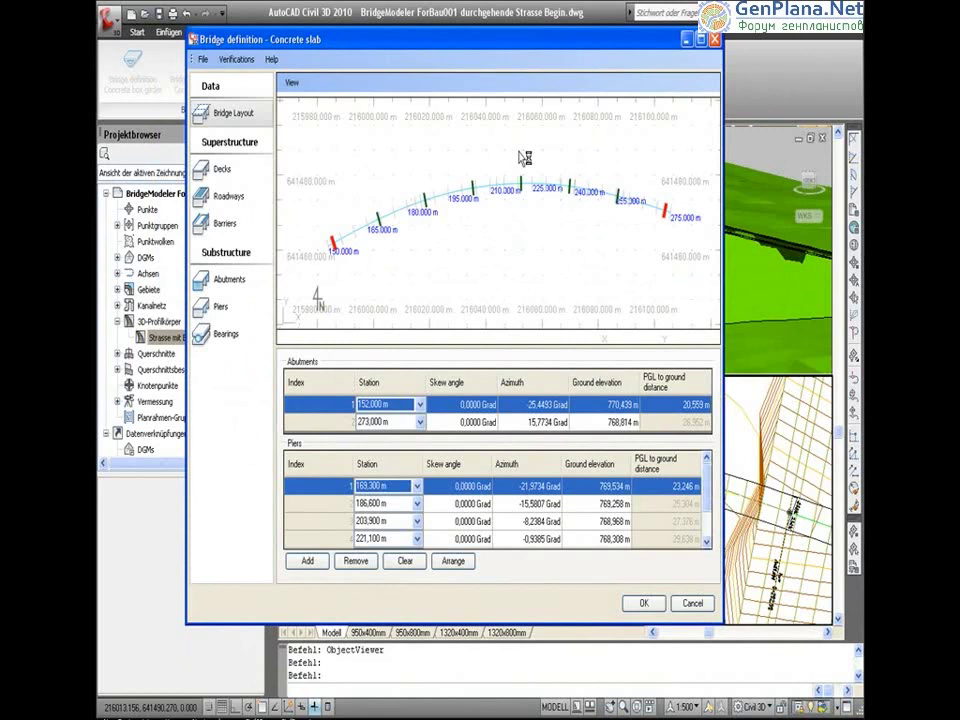
drag(491, 44, 468, 41)
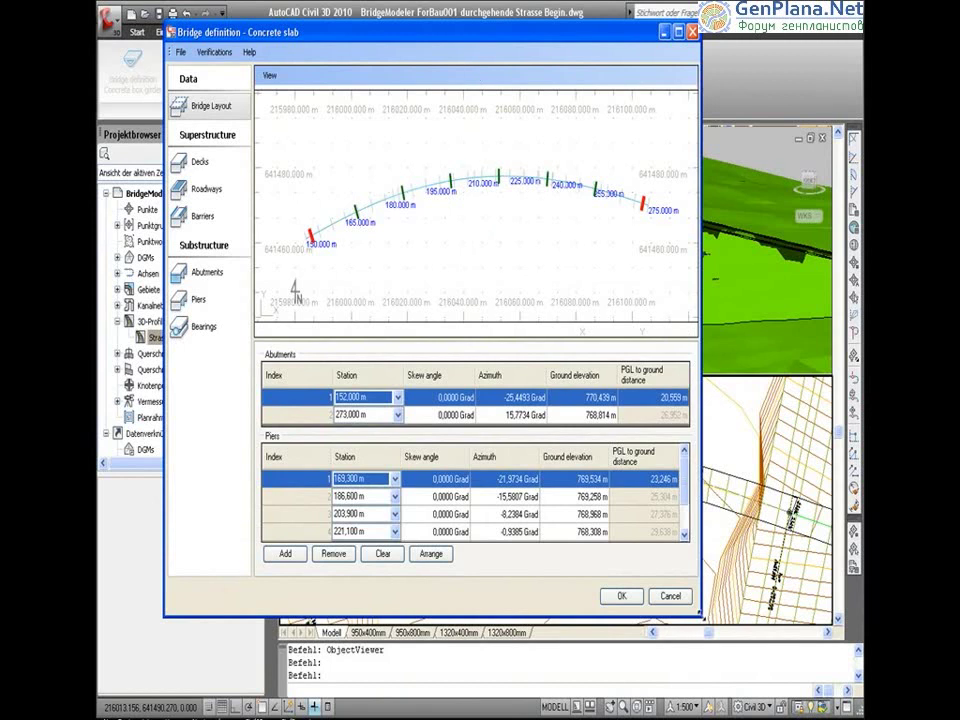
drag(688, 360, 688, 363)
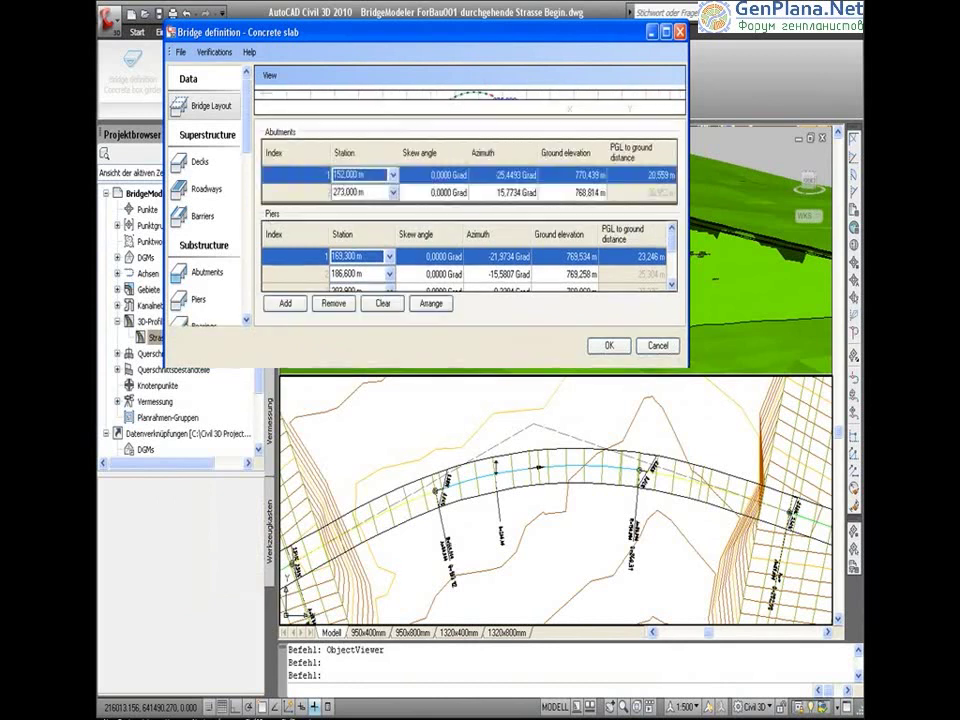
drag(505, 363, 496, 467)
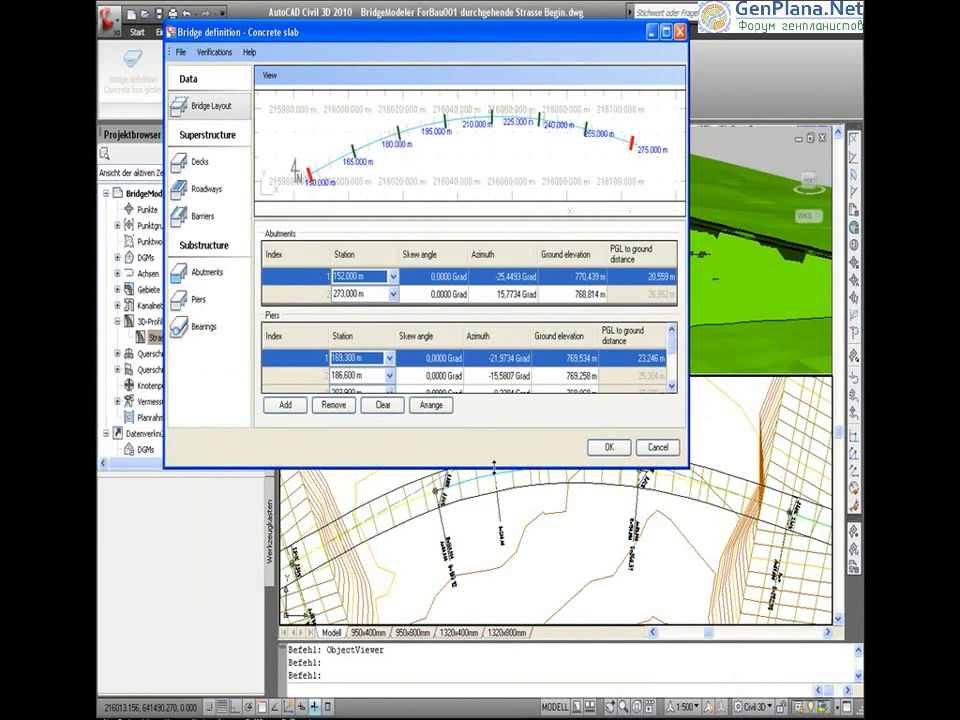
drag(494, 466, 497, 581)
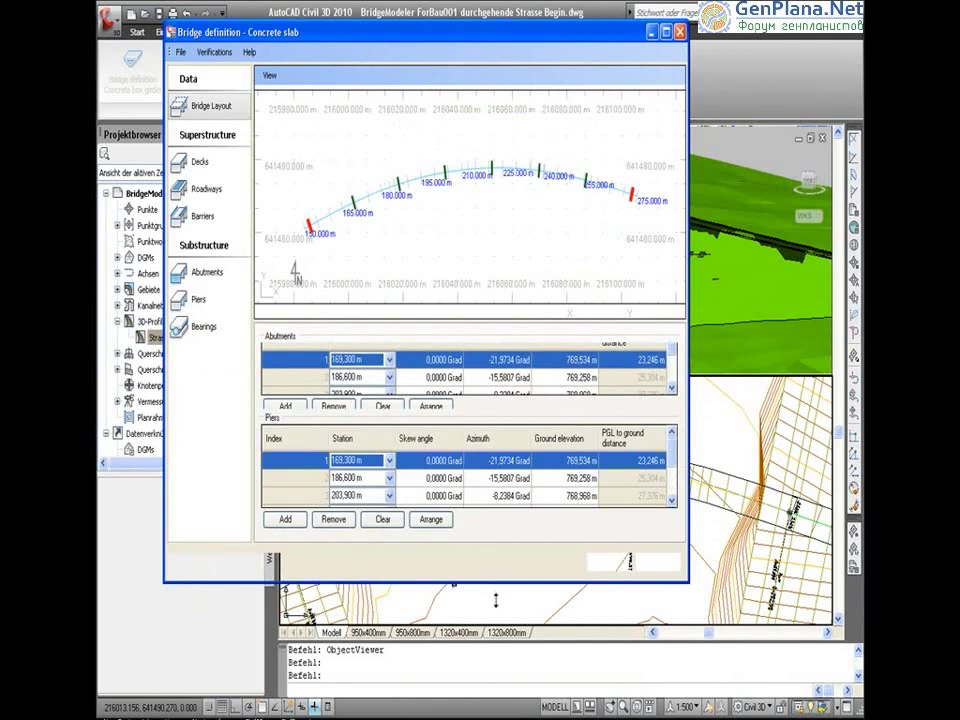
drag(688, 581, 690, 645)
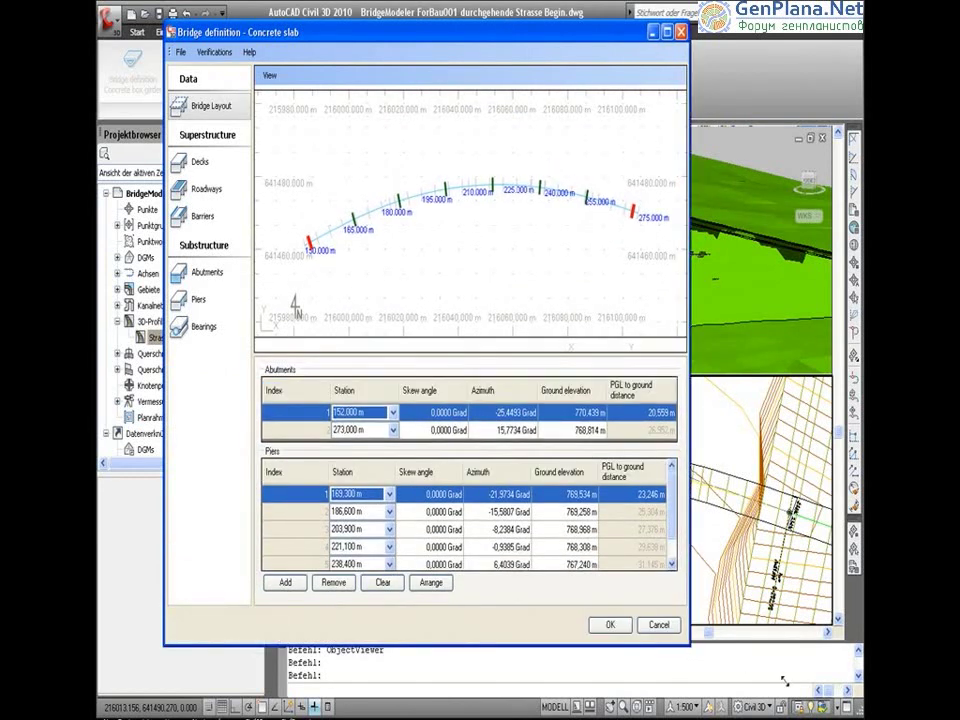
drag(785, 681, 785, 681)
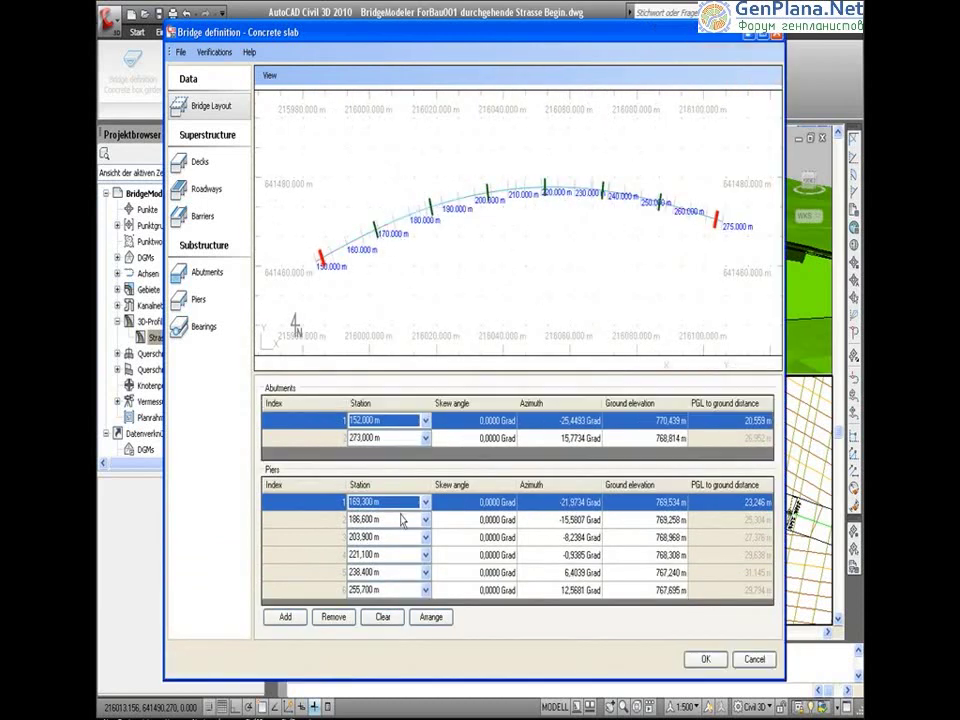
Step: Remove piers 4–6 and evenly arrange the remaining three at 182.2, 212.5 and 242.8 m
click(308, 568)
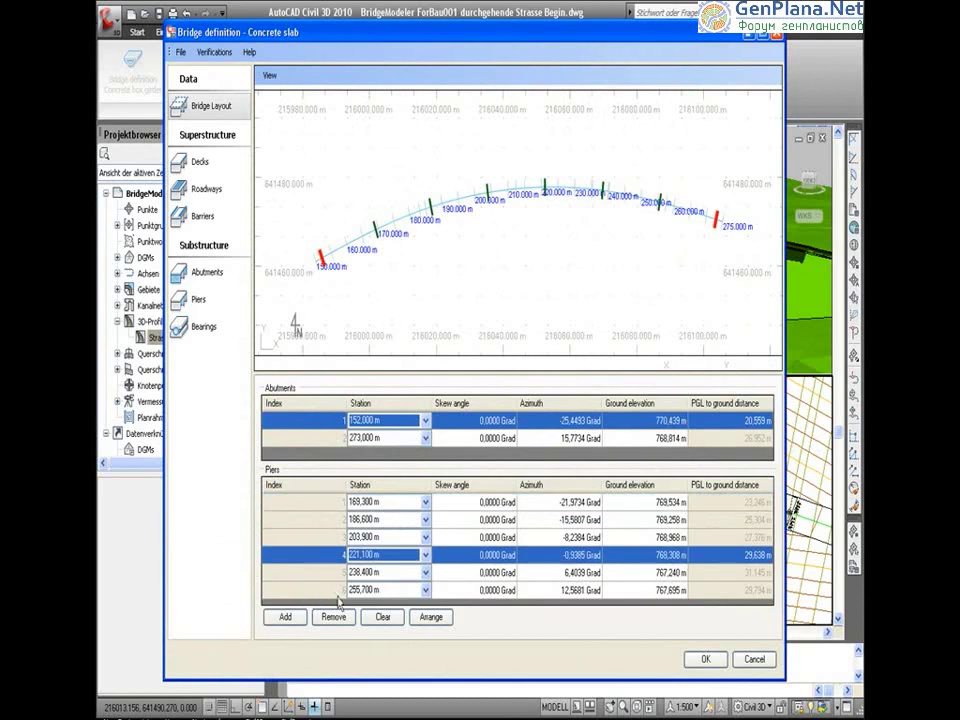
shift+click(338, 596)
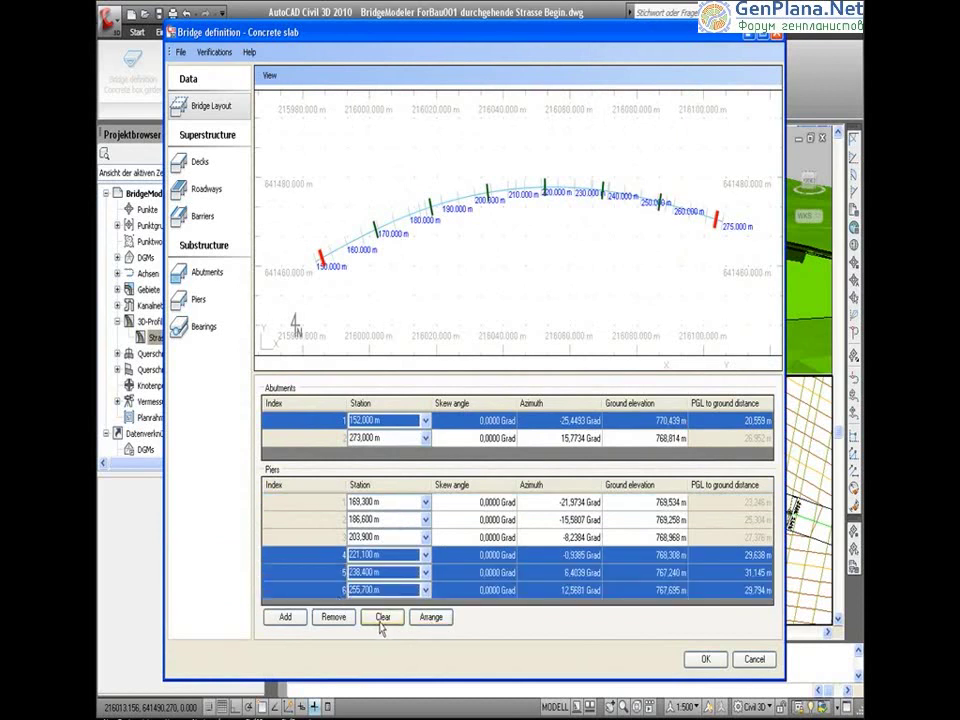
click(333, 620)
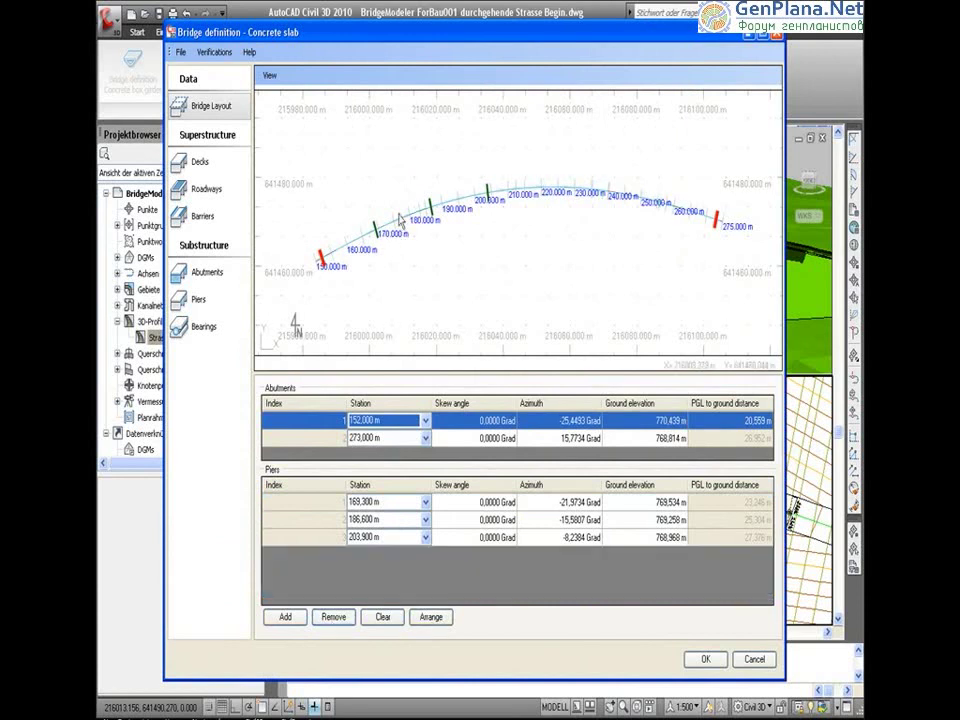
key(Tab)
key(Down)
key(Down)
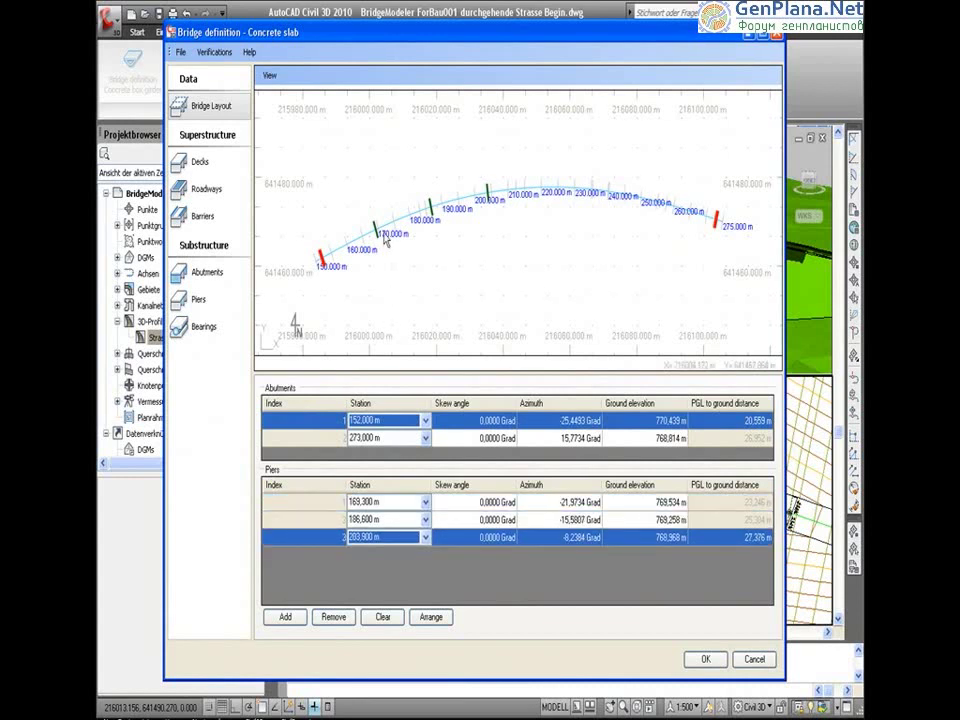
click(433, 617)
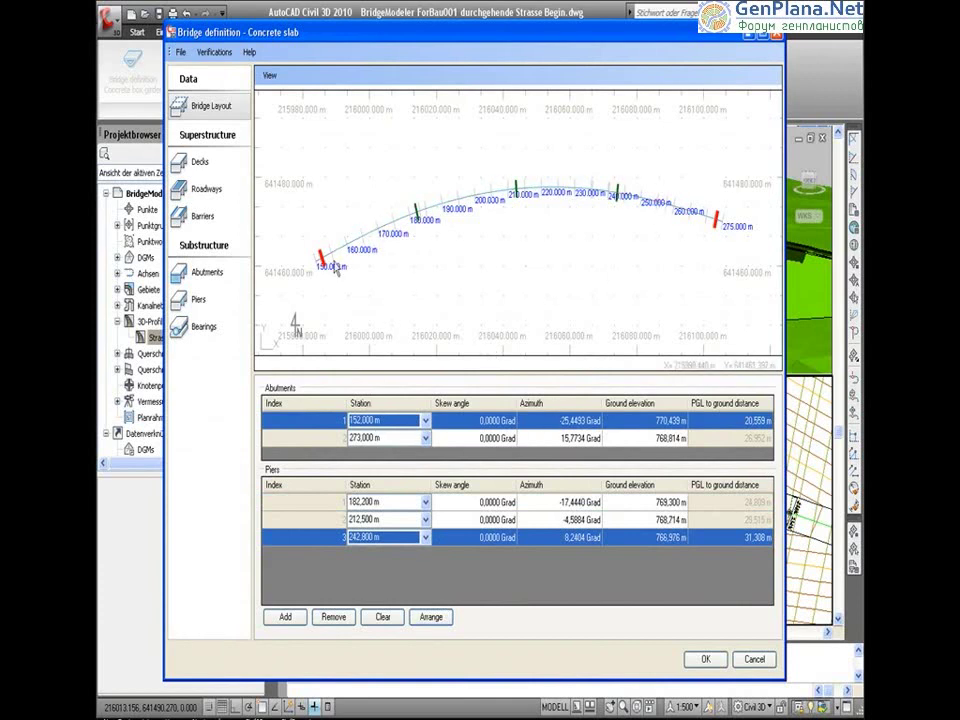
Step: Try a -24 skew angle on the first abutment and copy it to all abutments
click(330, 436)
click(472, 420)
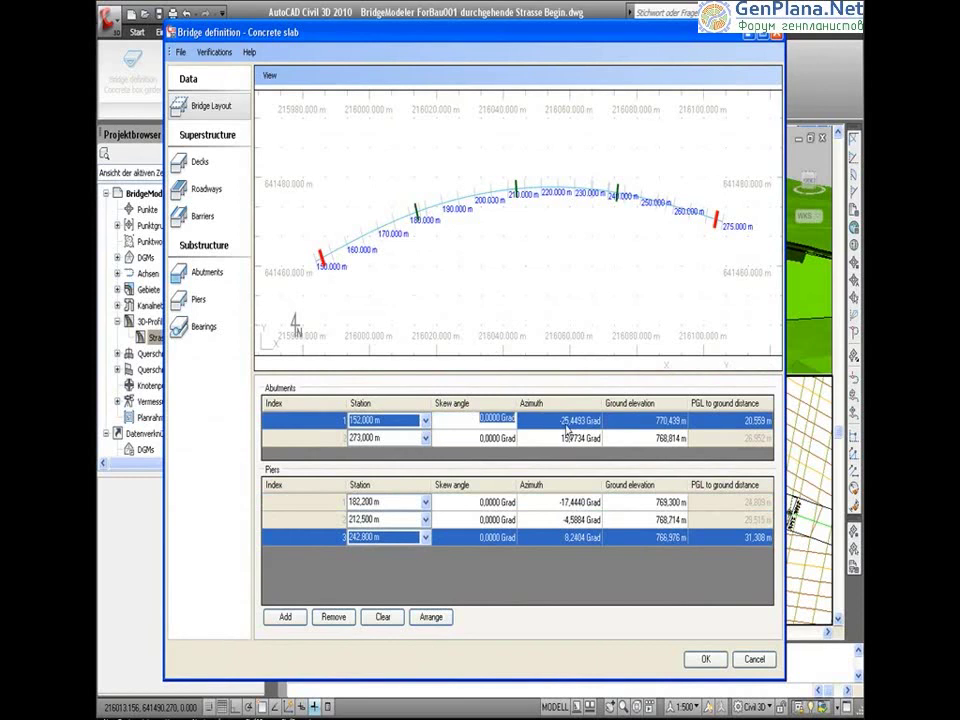
text(-24)
key(Return)
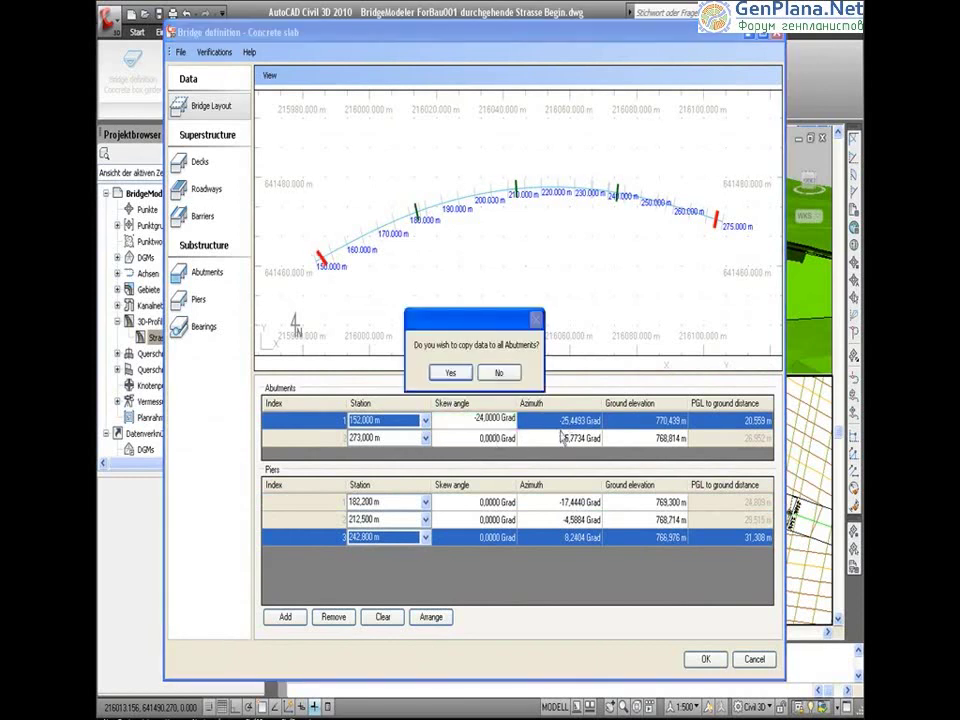
click(450, 373)
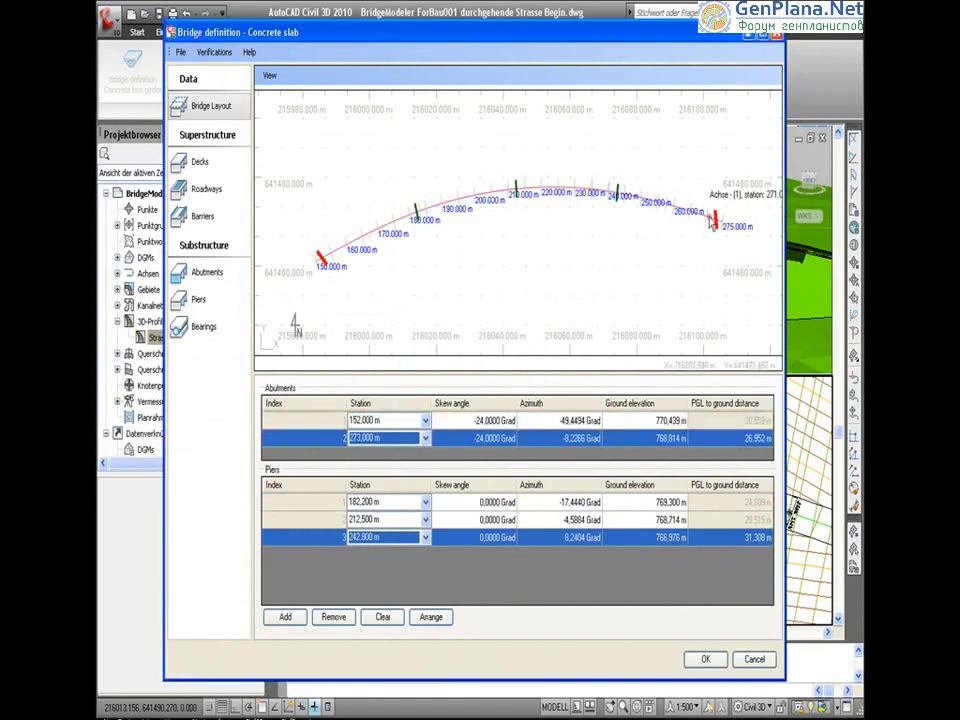
Step: Reset the skew angle to 0 for all abutments and bring up the Decks settings
click(487, 422)
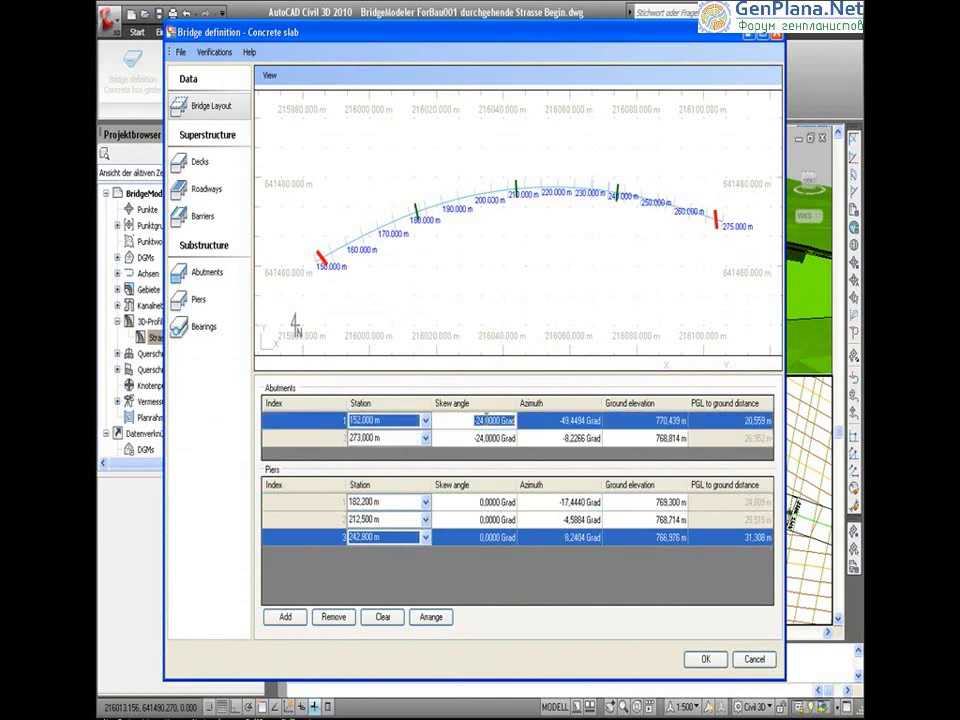
text(0)
key(Return)
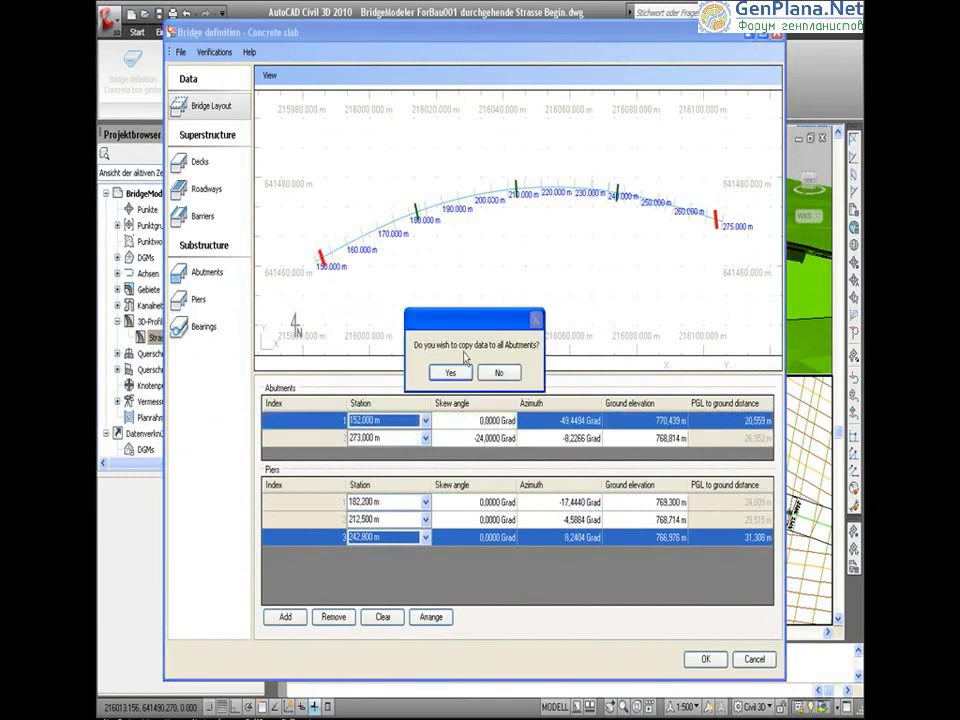
click(451, 372)
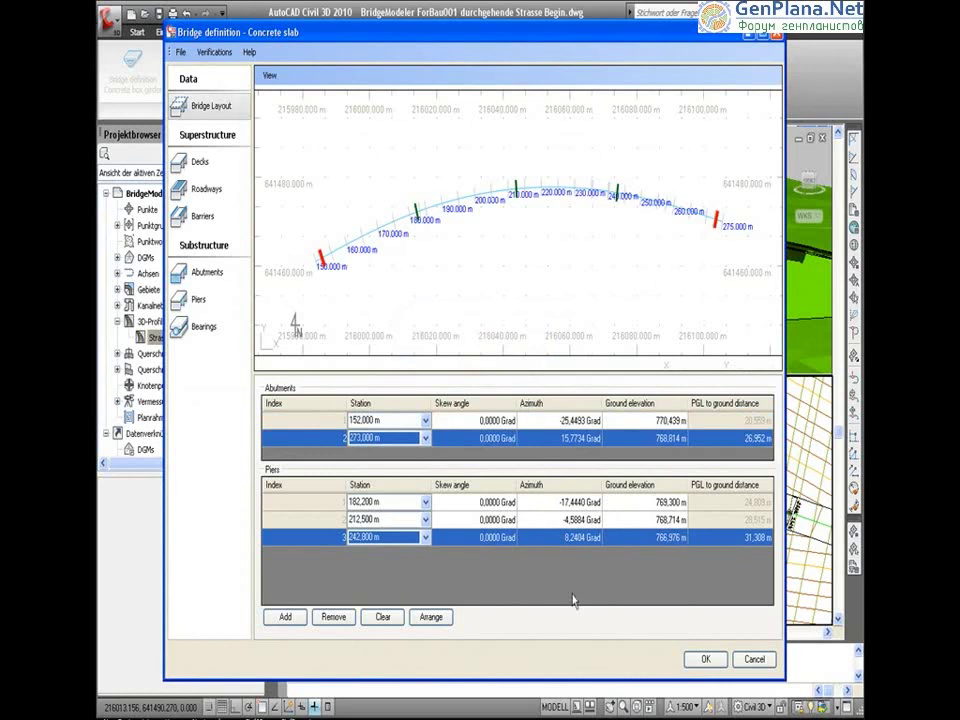
click(230, 168)
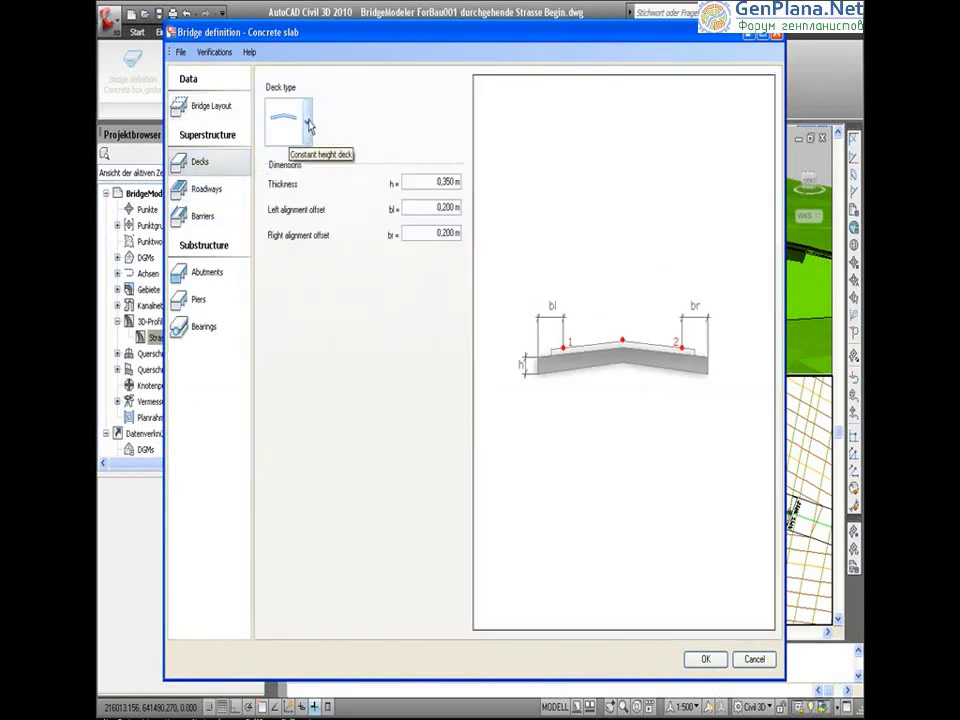
Step: Choose the third deck type and keep the current roadway type
click(308, 123)
click(300, 208)
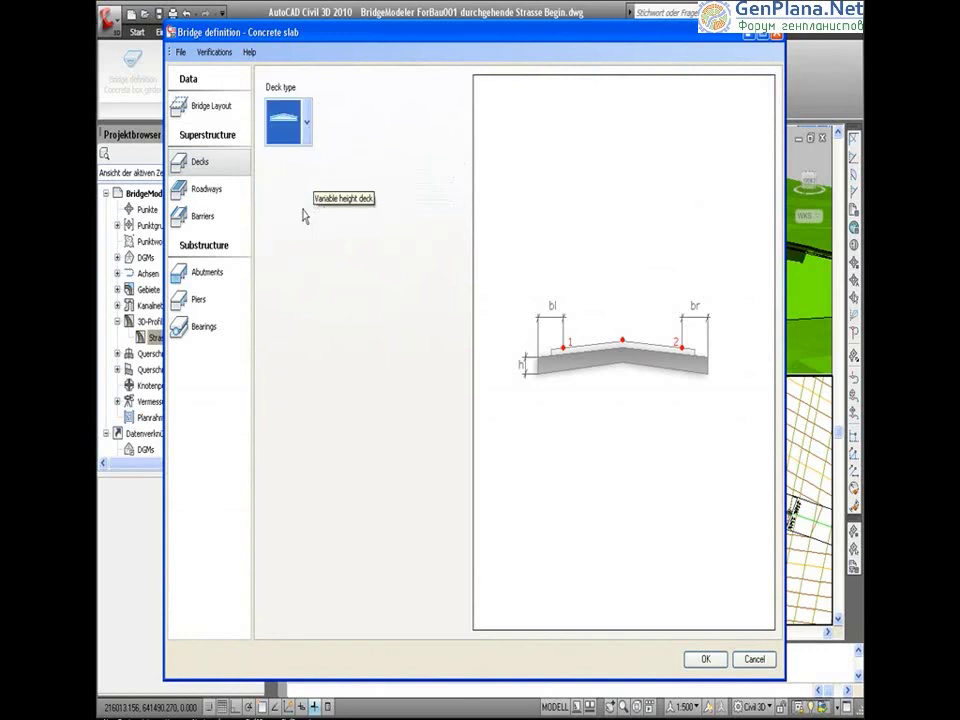
click(218, 192)
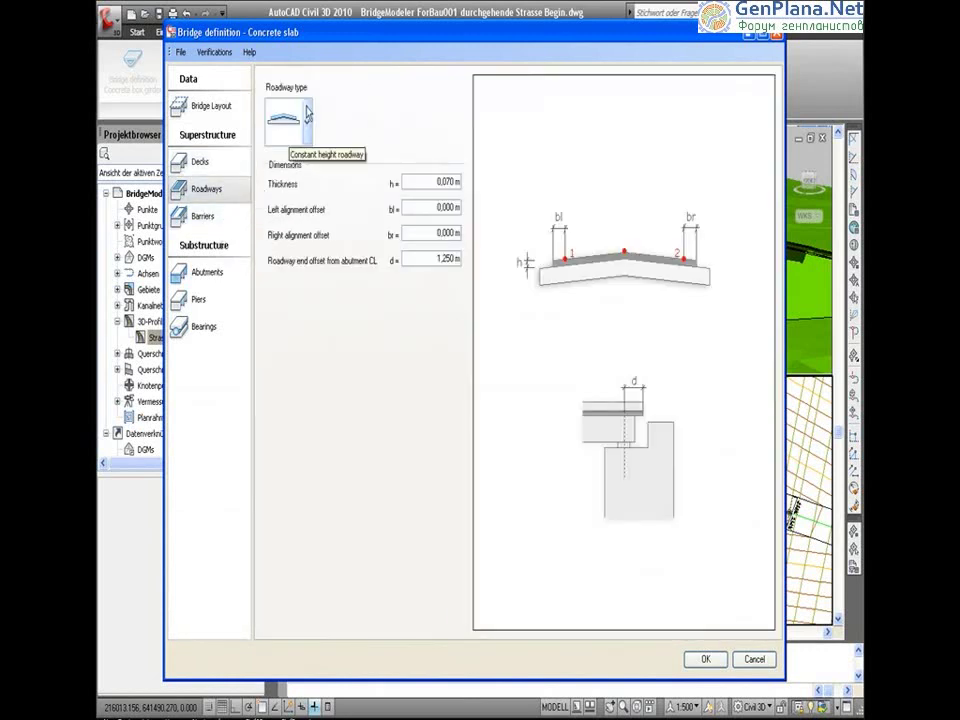
click(307, 118)
click(307, 113)
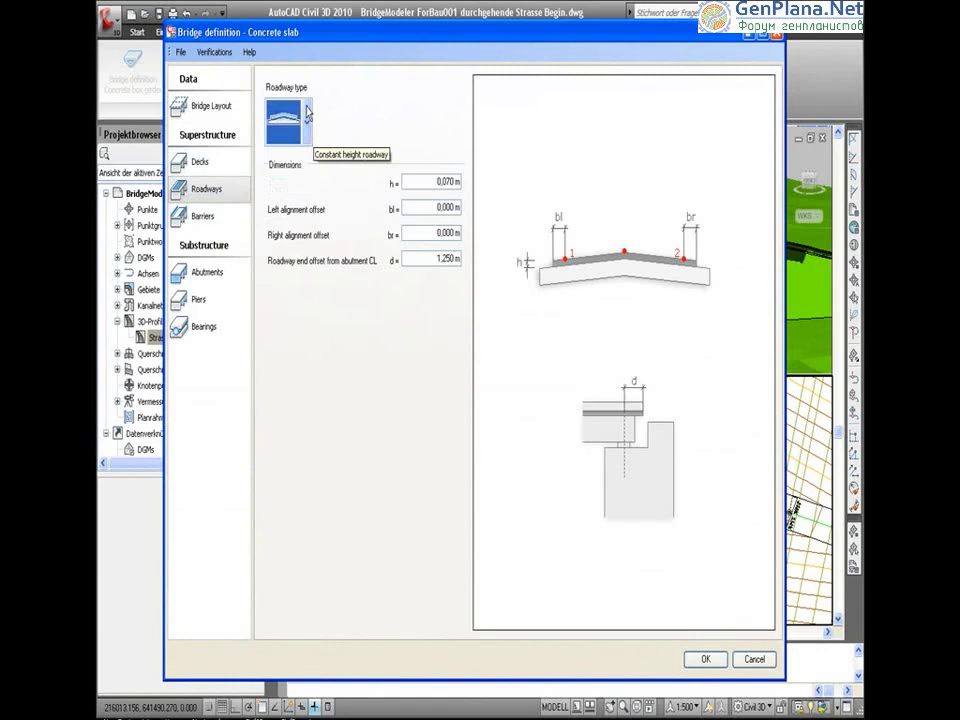
Step: Review the left and right barrier settings, then bring up the Abutments page
click(224, 230)
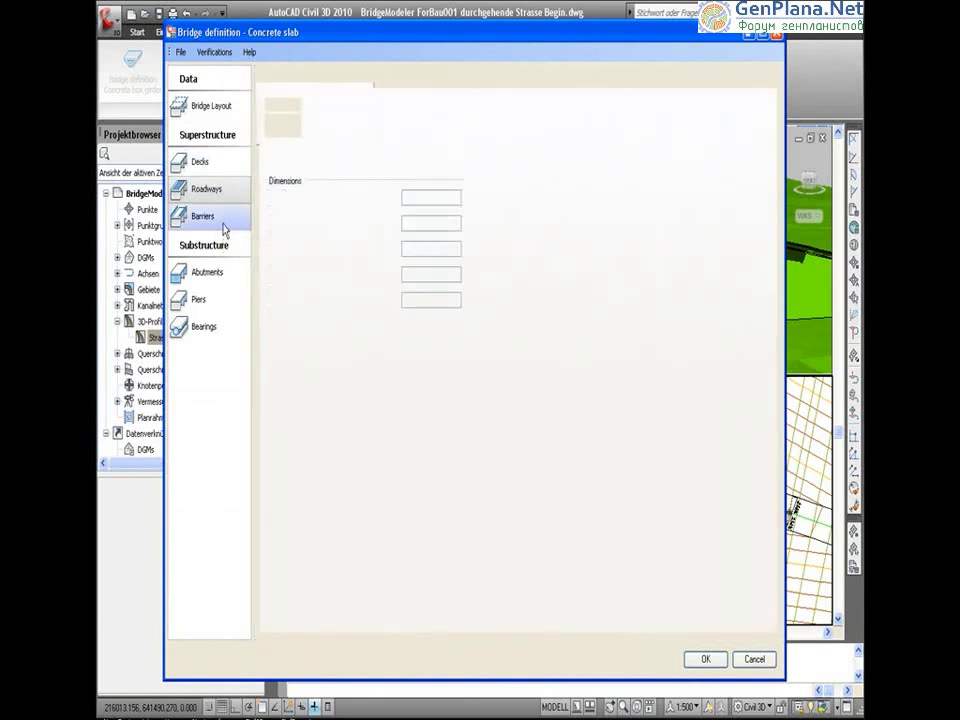
click(305, 78)
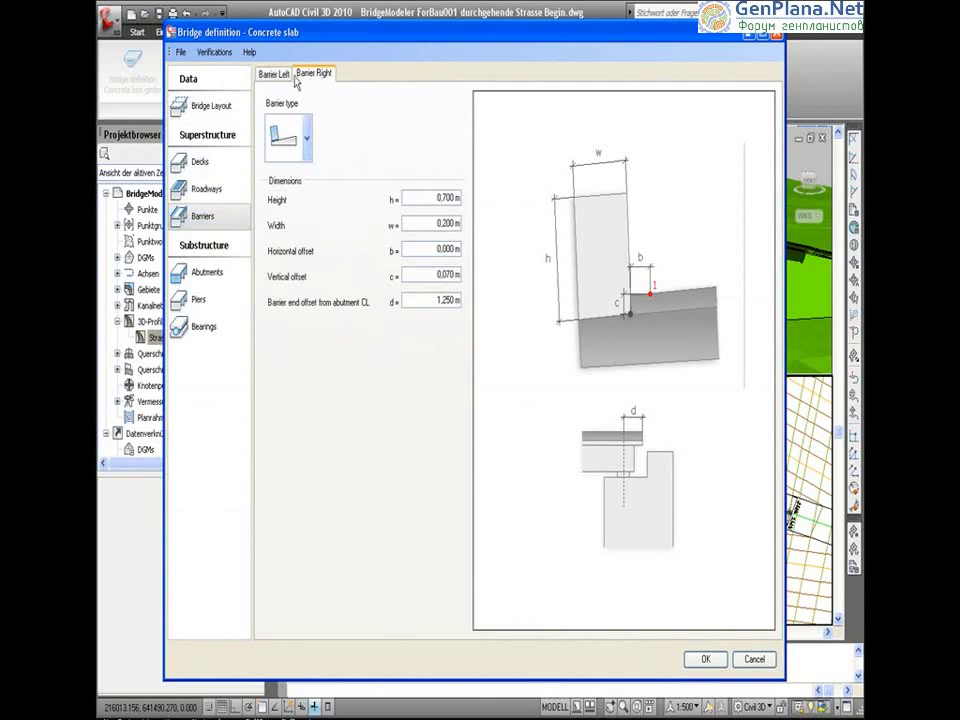
click(274, 78)
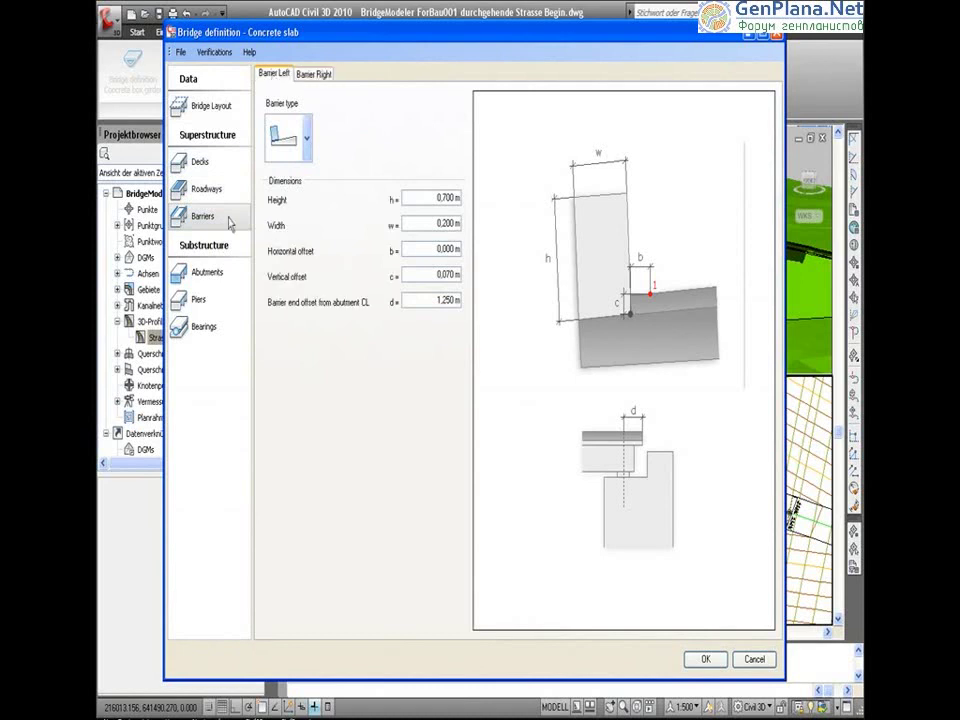
click(216, 273)
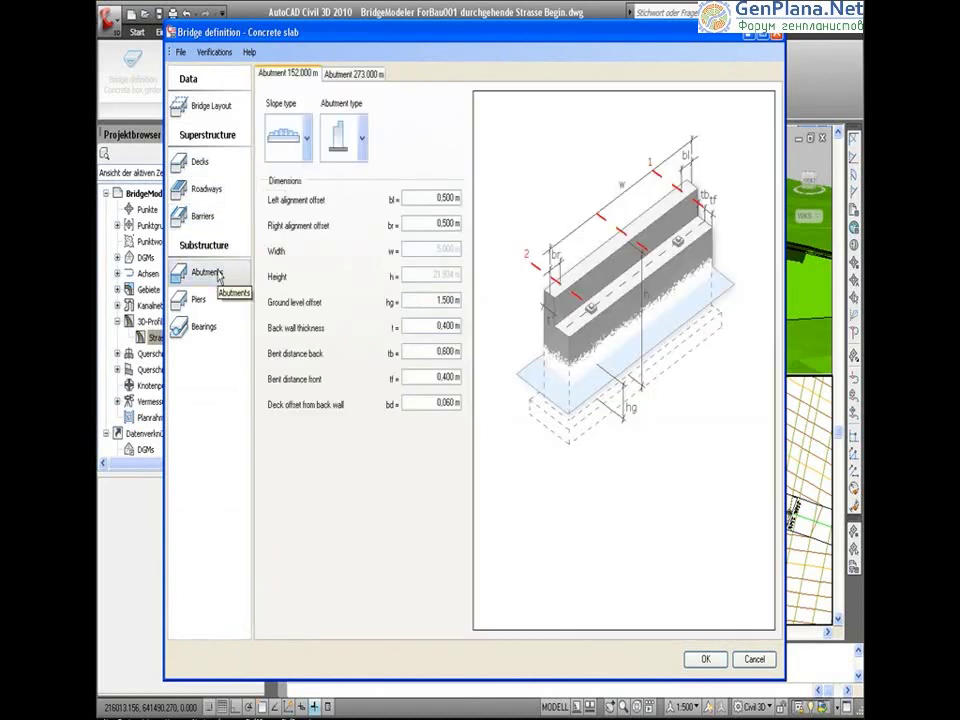
Step: Make the 152 m abutment an abutment with wings and review the piers at 182.2, 212.5 and 242.8 m
click(345, 140)
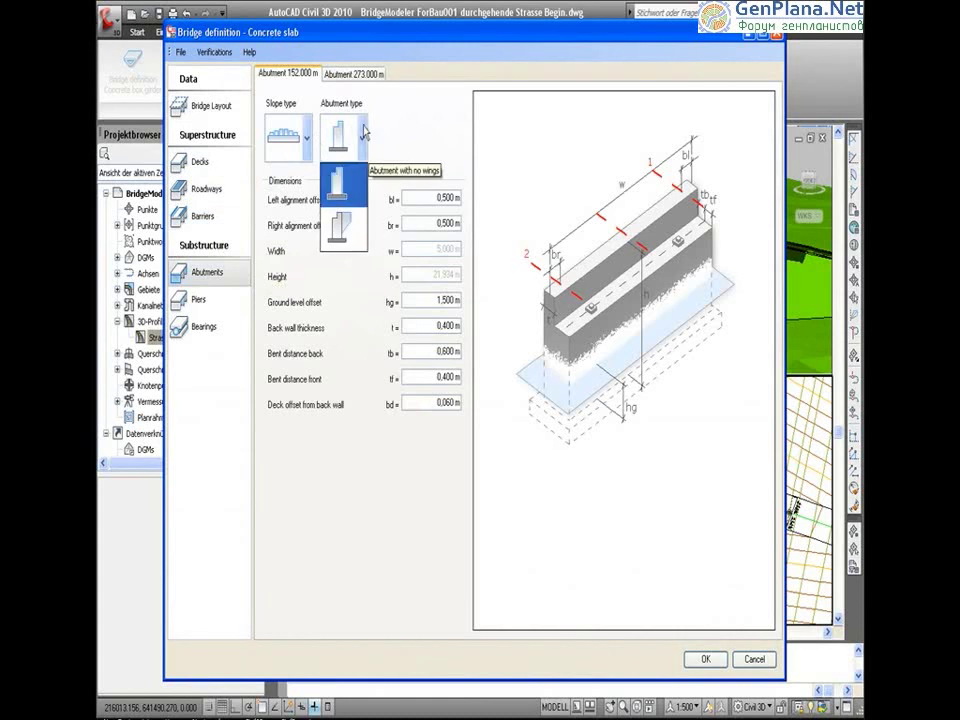
click(357, 229)
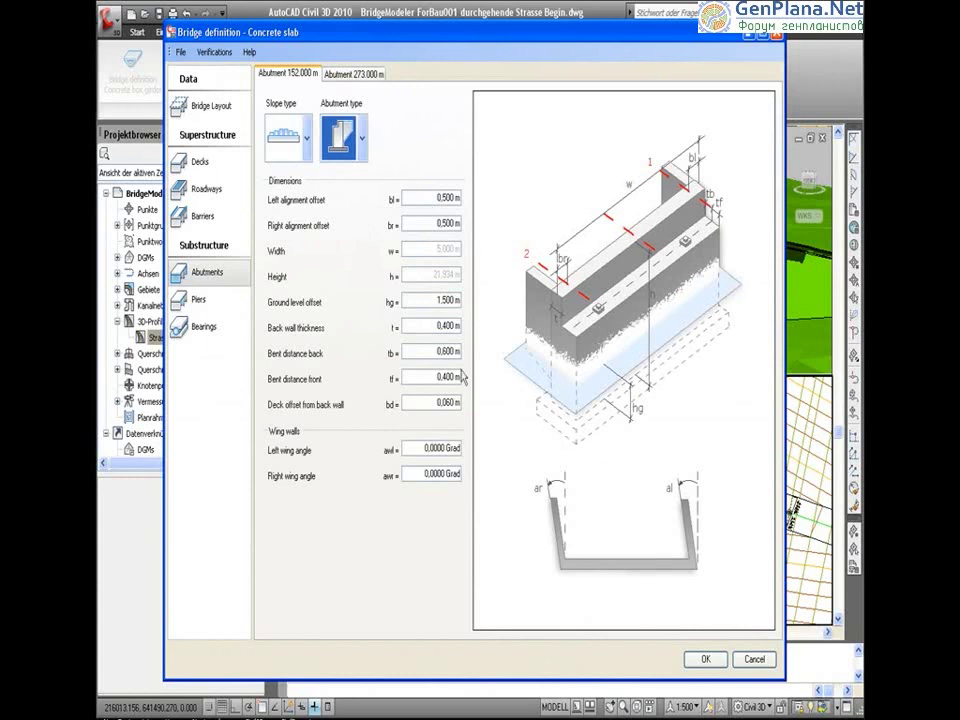
click(210, 305)
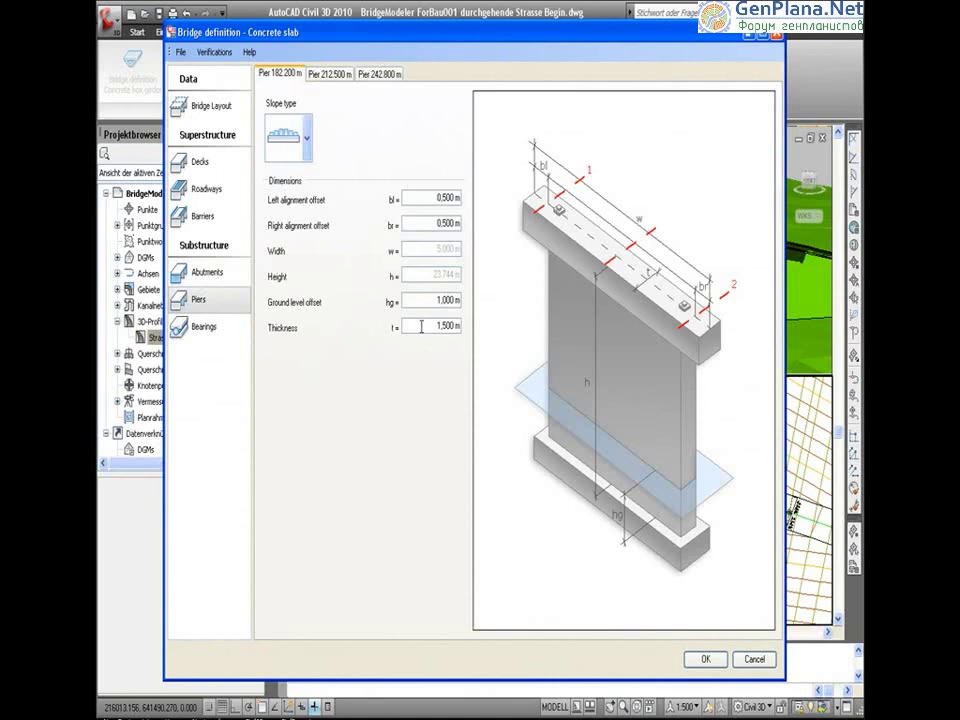
click(307, 135)
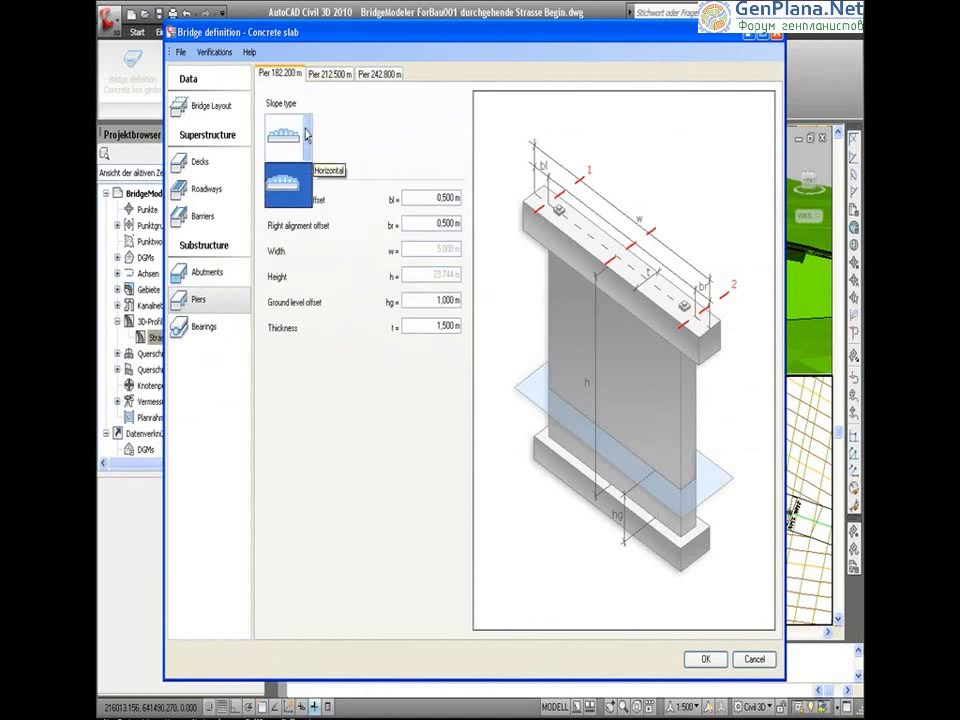
click(307, 135)
click(330, 74)
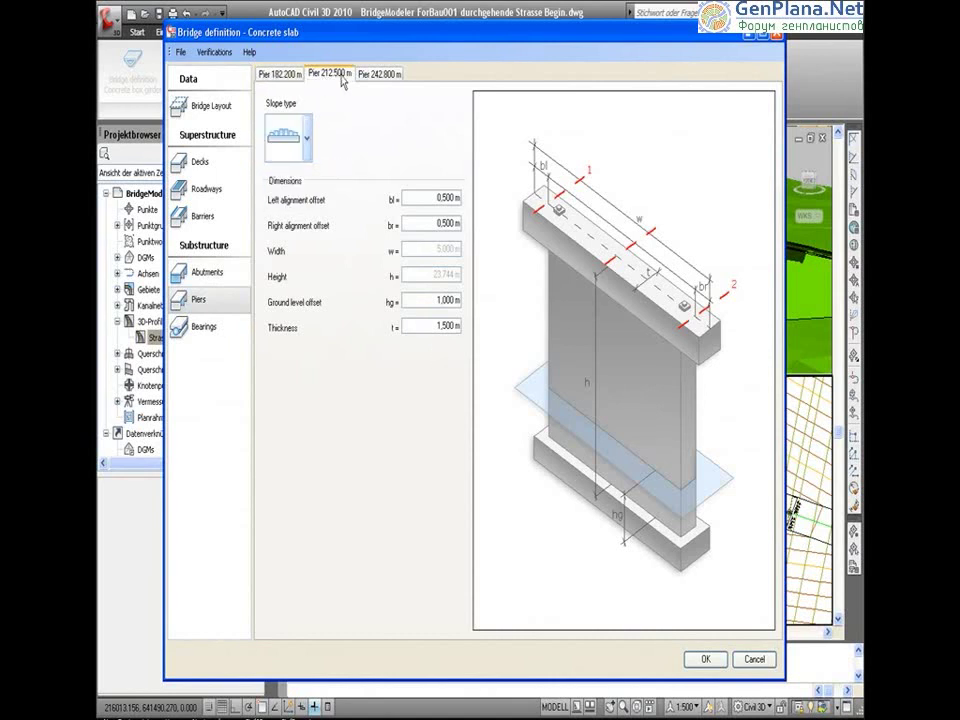
click(388, 76)
click(279, 74)
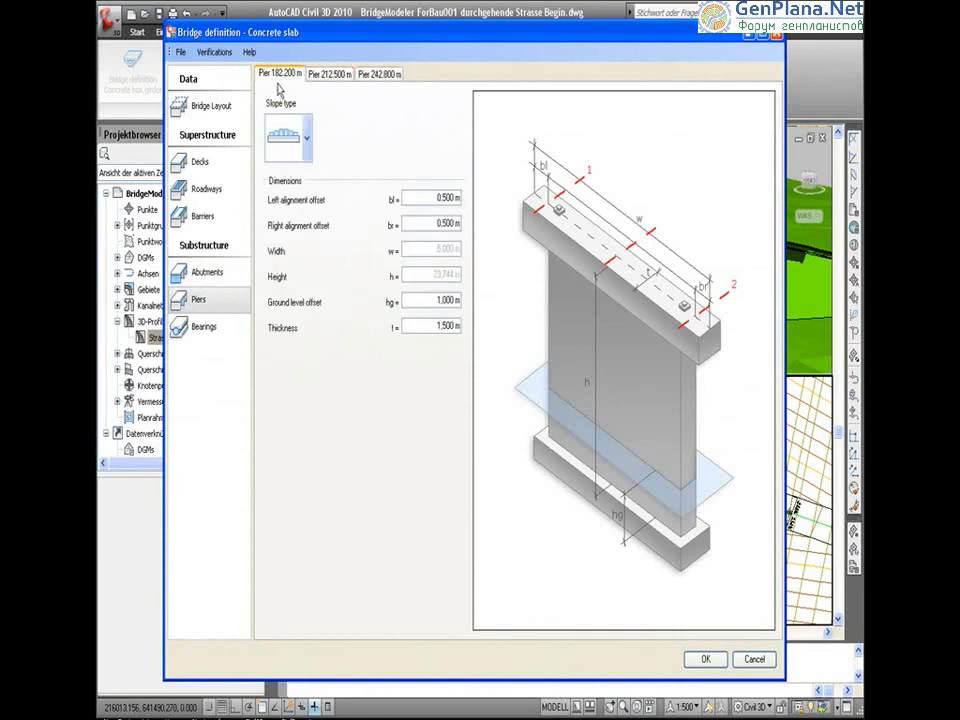
Step: Open the Bearings page, run the check, and lay out the error list showing bearing distance 0.533 below 0.700
click(208, 328)
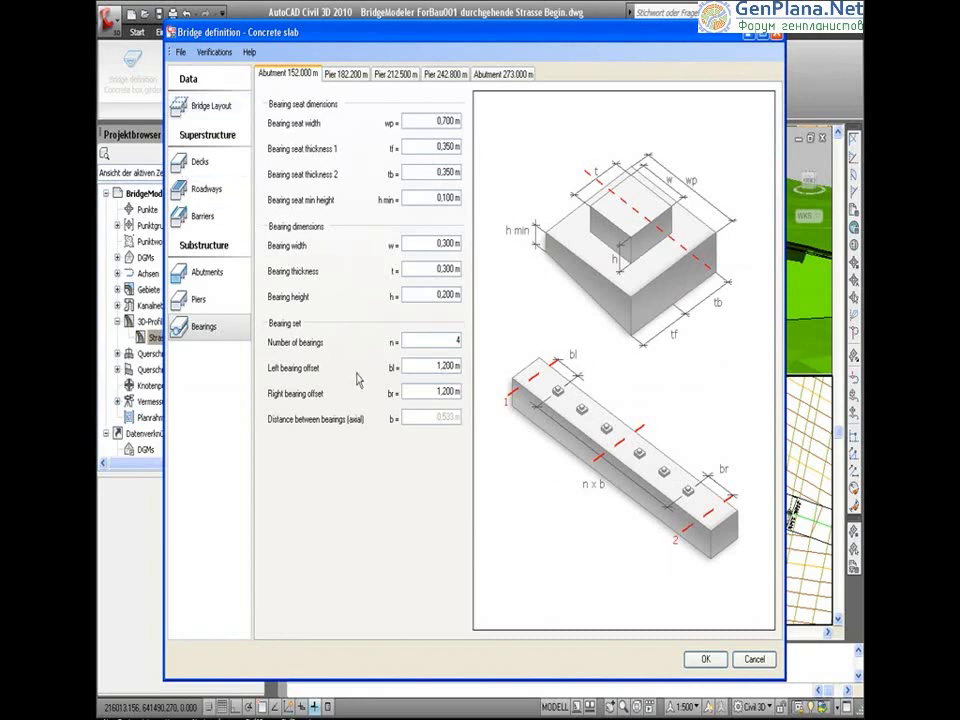
click(700, 658)
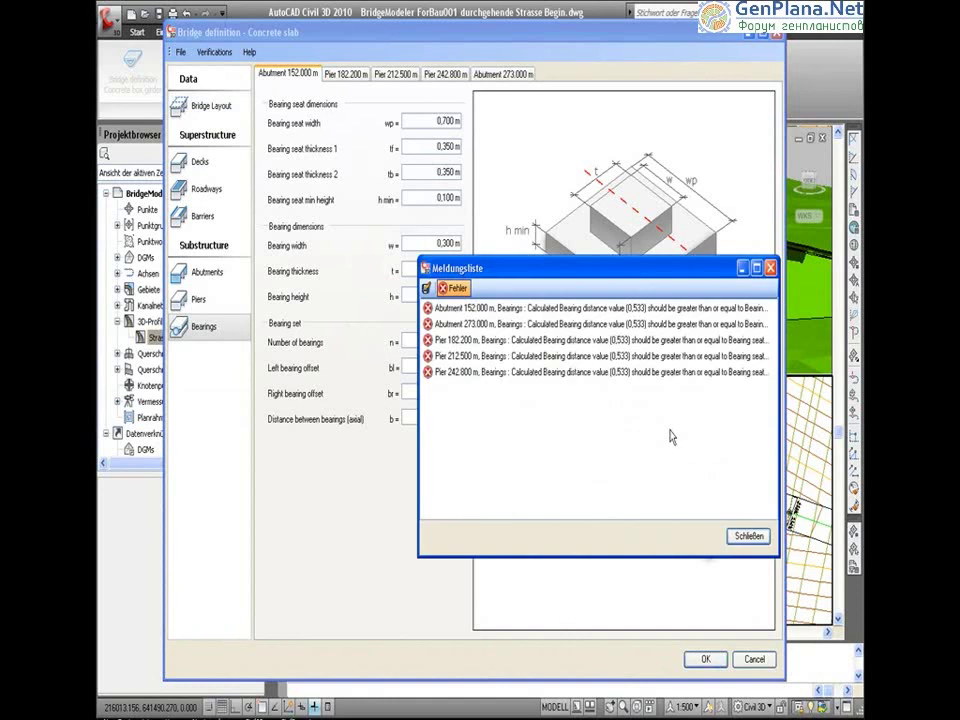
drag(656, 279, 441, 214)
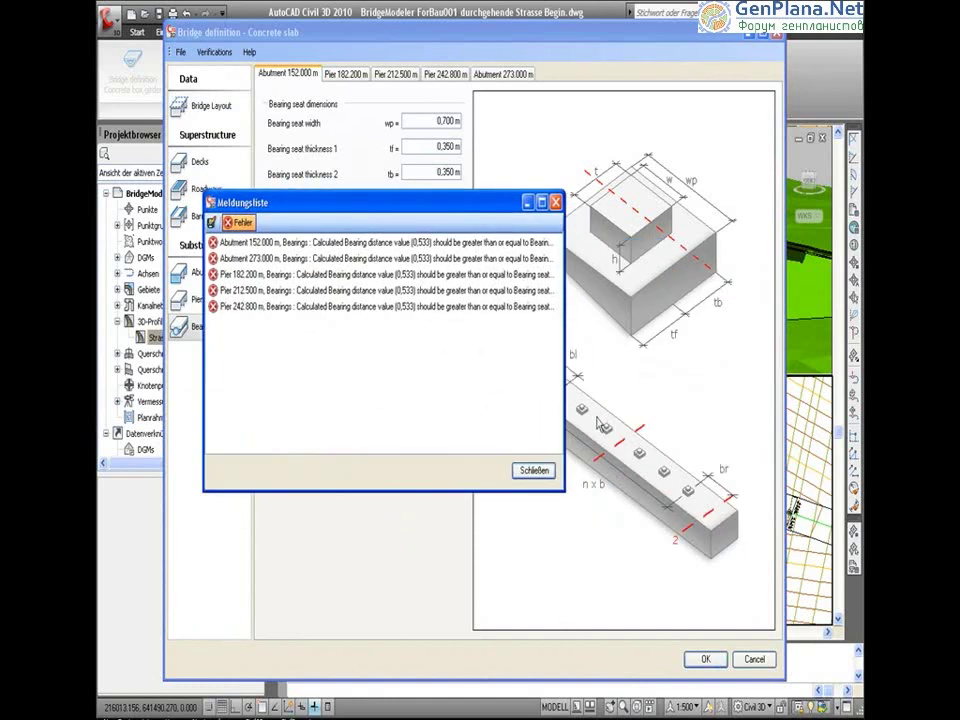
drag(565, 381, 800, 378)
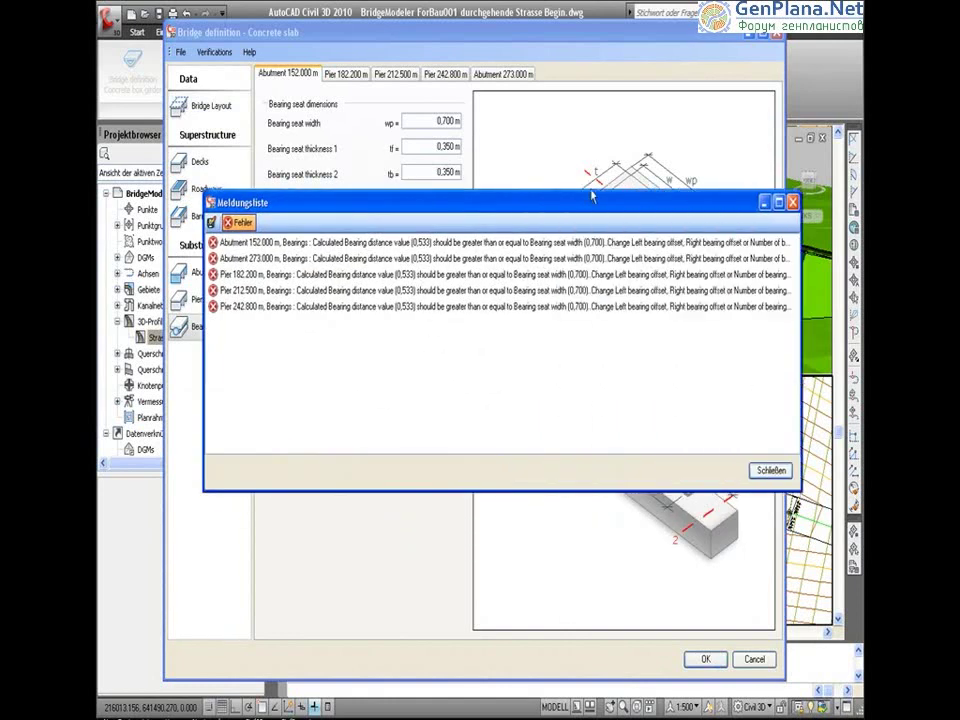
drag(592, 203, 567, 437)
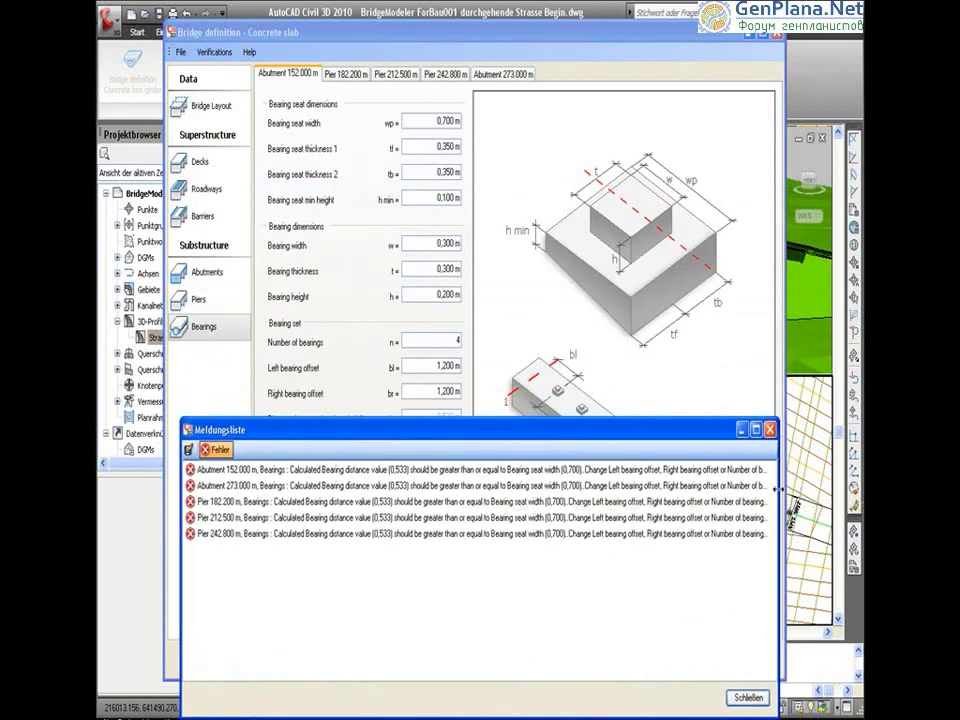
drag(779, 495, 855, 493)
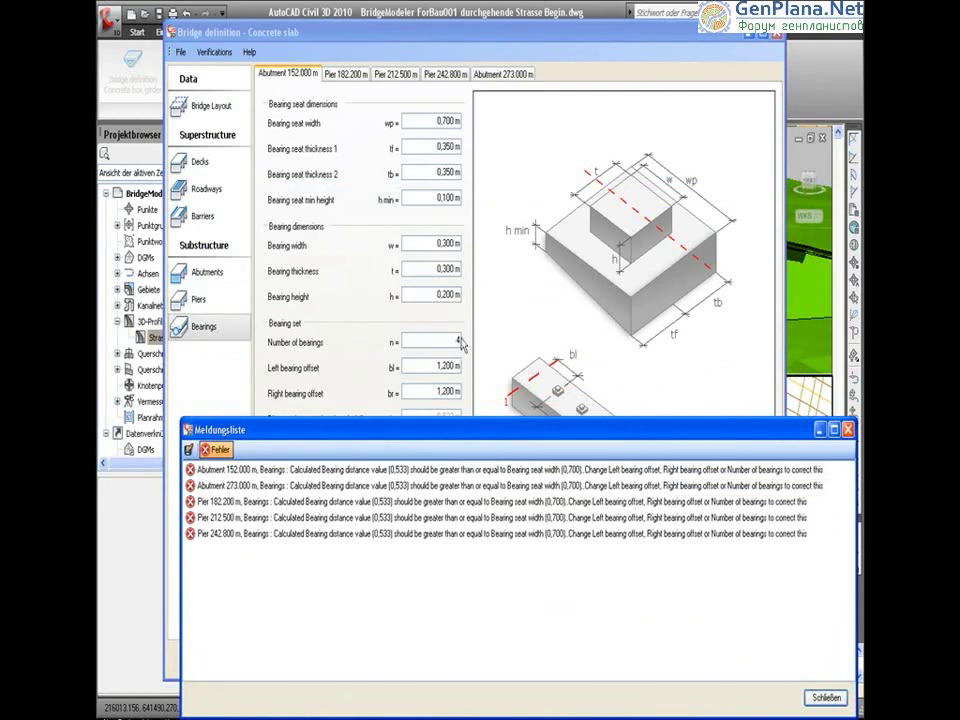
Step: Set 3 bearings with 0,700 m left and right offsets and regenerate the bridge's 39 elements
click(824, 697)
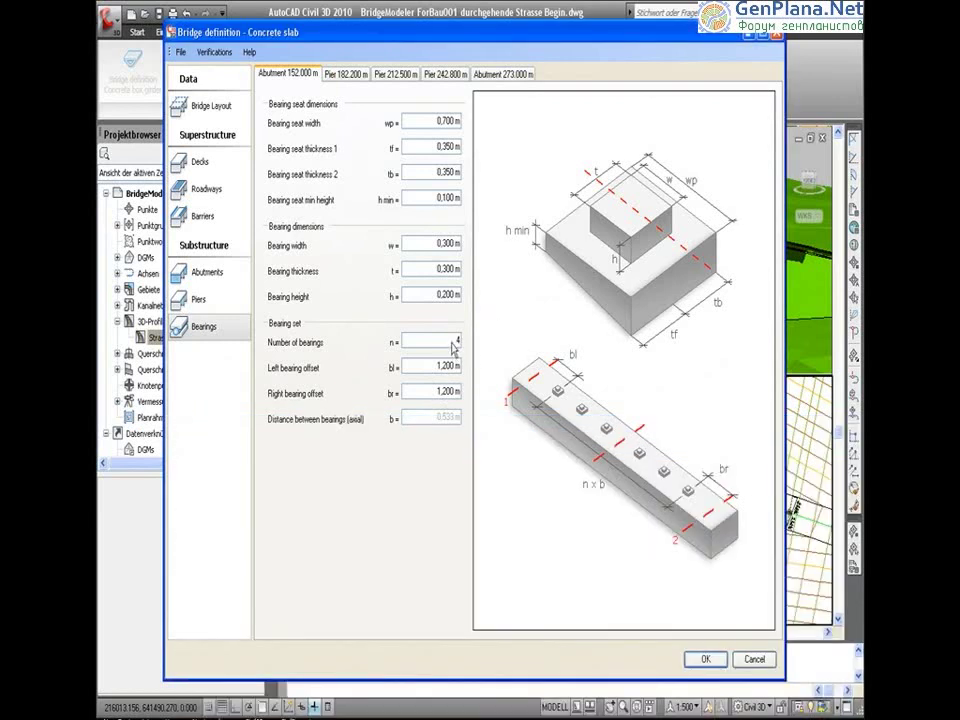
double_click(460, 342)
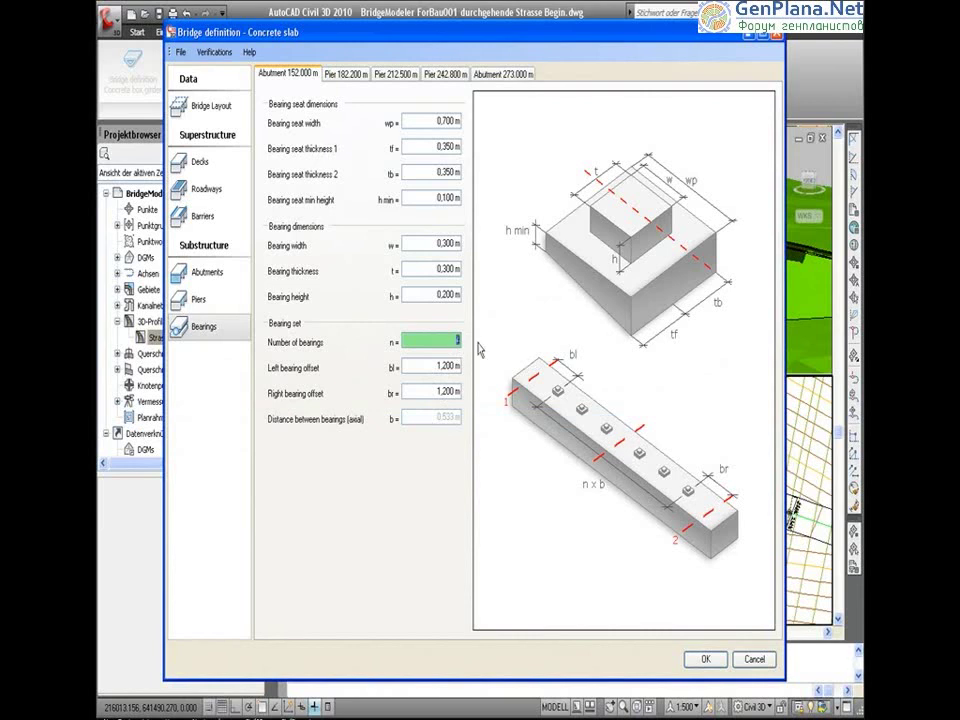
text(3)
key(Tab)
text(0,7)
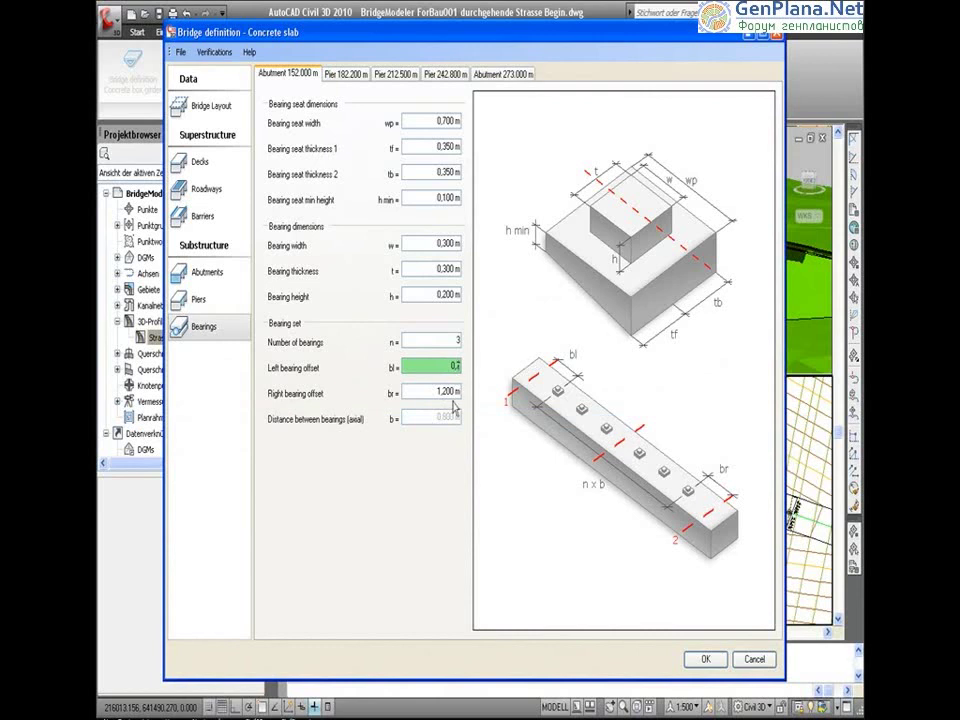
key(Tab)
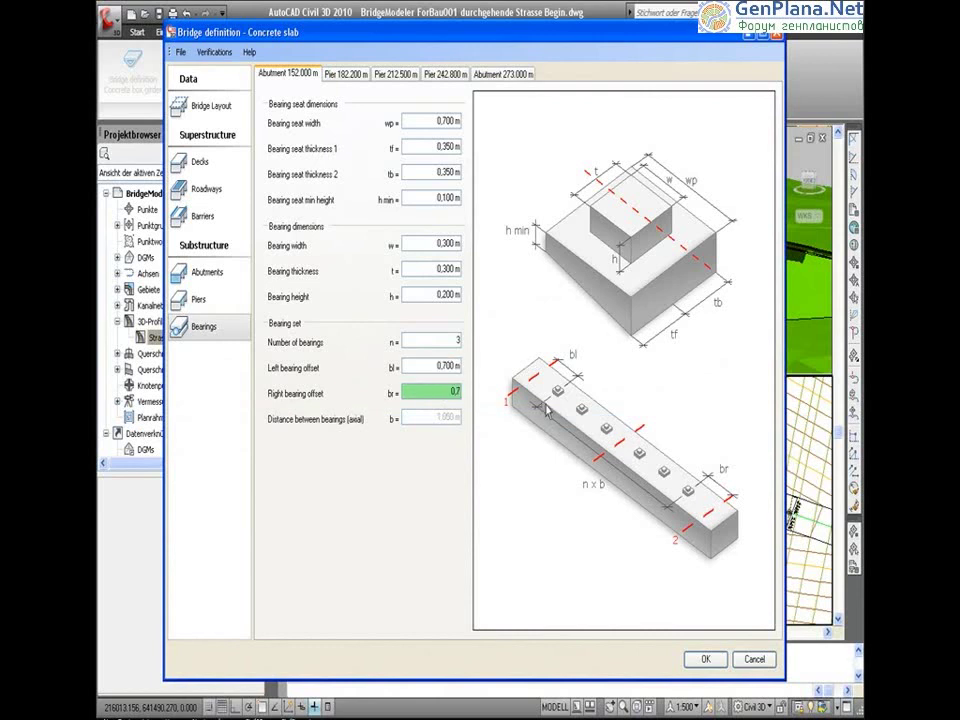
click(449, 368)
click(700, 660)
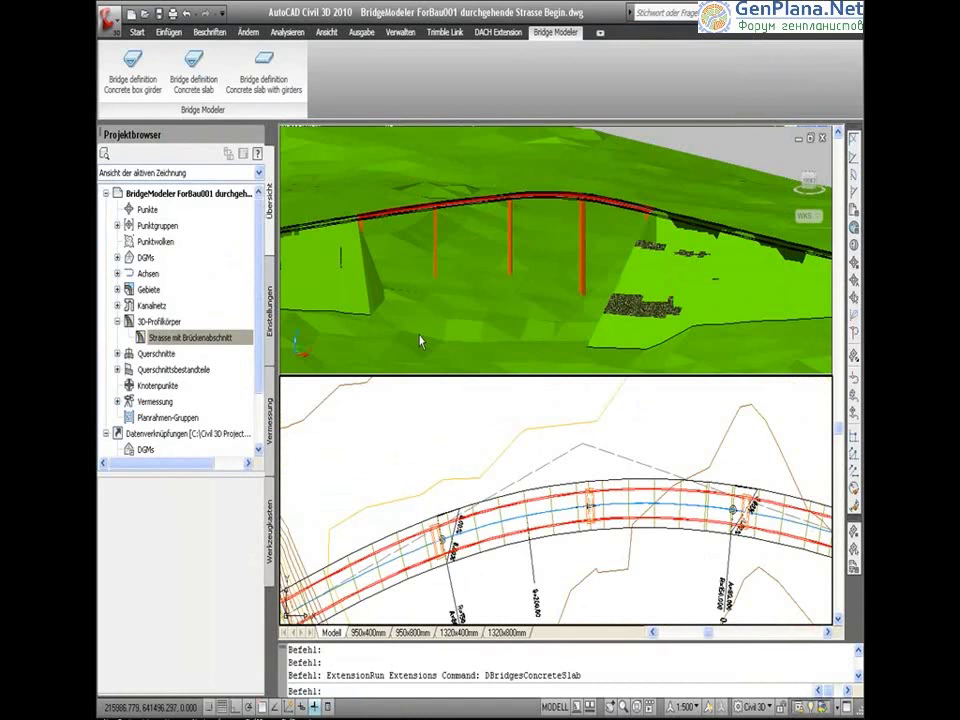
middle_drag(437, 444, 422, 394)
scroll(487, 457, down, 2)
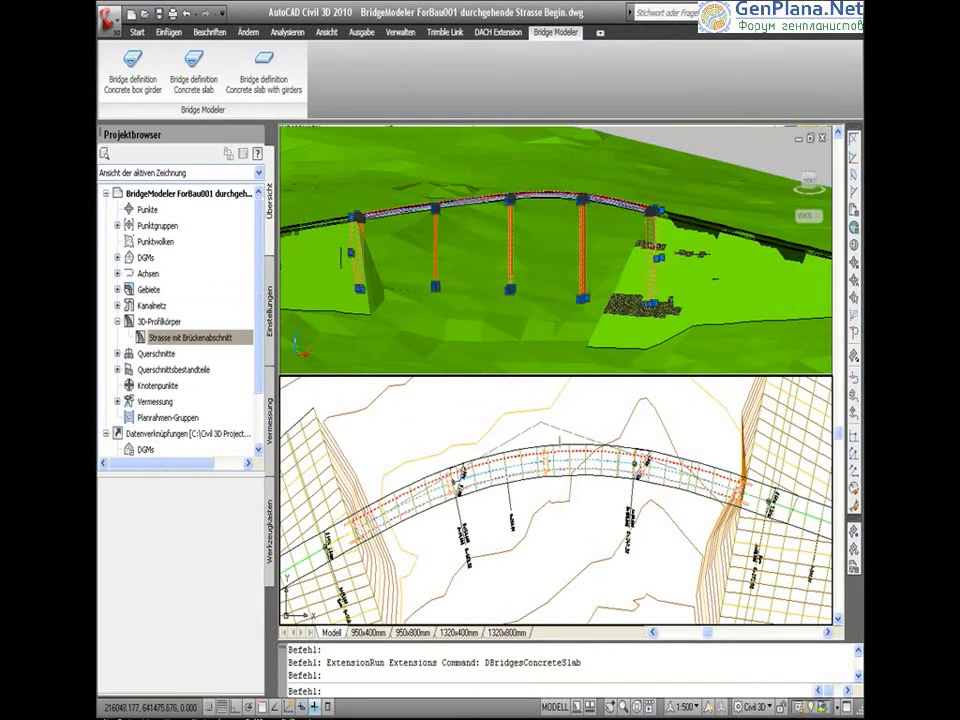
click(489, 445)
right_click(497, 406)
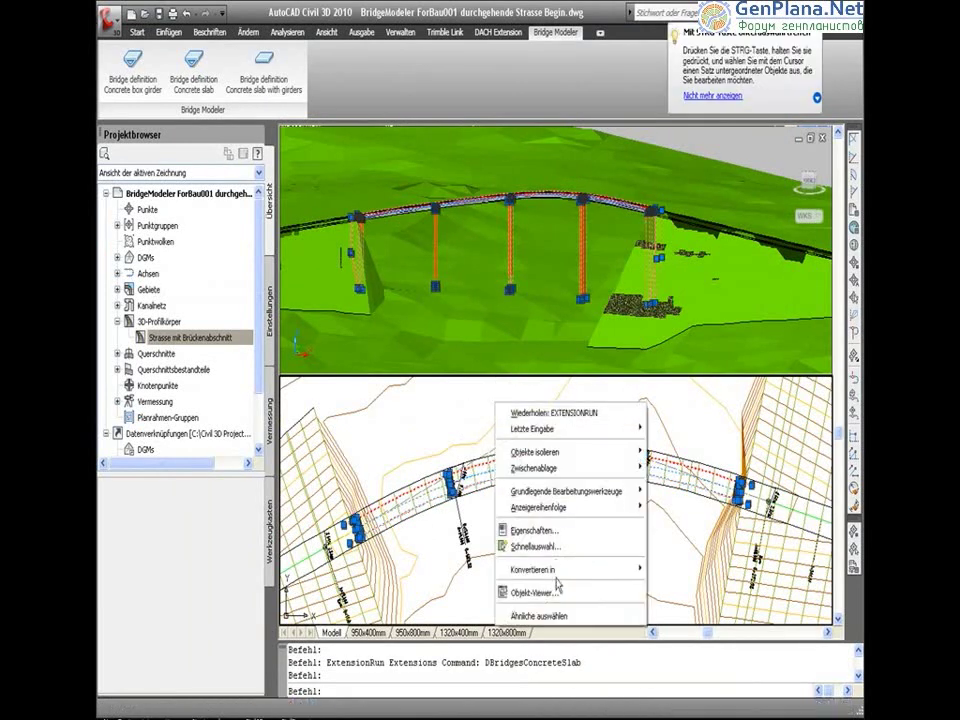
click(535, 592)
mouse_move(519, 463)
mouse_down()
mouse_move(546, 443)
mouse_move(546, 362)
mouse_move(569, 264)
mouse_move(561, 259)
mouse_up()
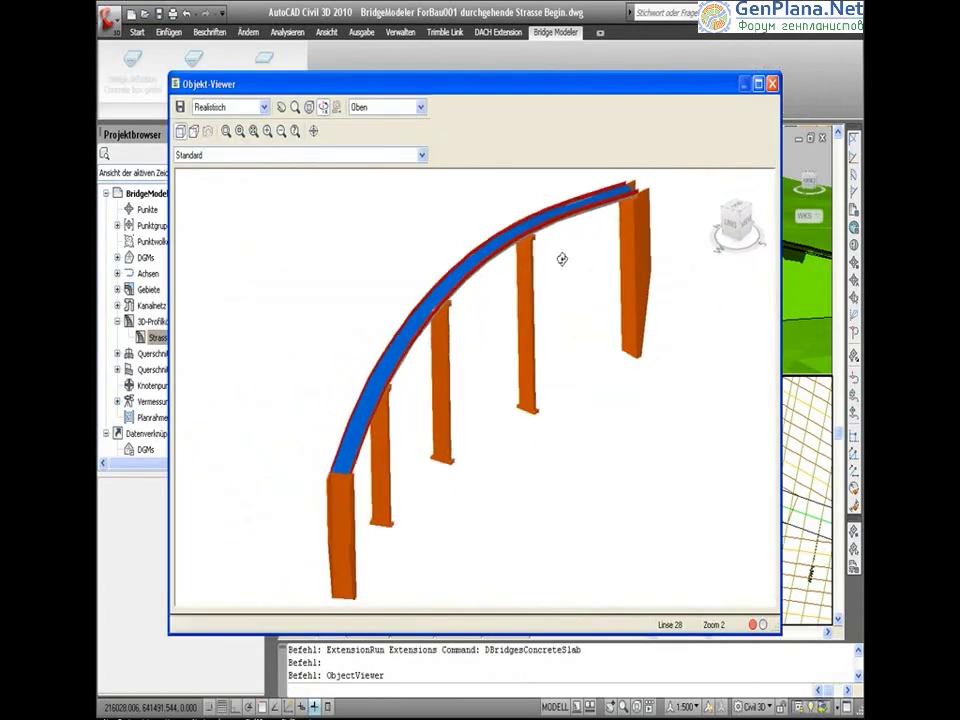
mouse_move(525, 354)
mouse_down()
mouse_move(549, 354)
mouse_move(555, 420)
mouse_move(527, 448)
mouse_up()
click(773, 84)
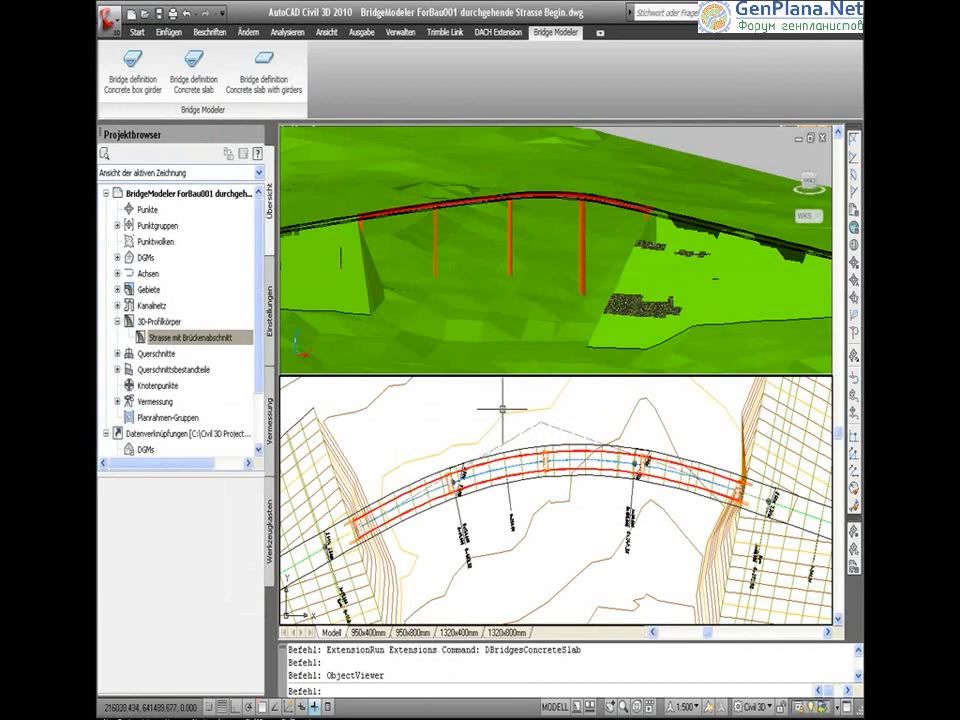
Step: Bring the road profile view into sight in the lower viewport
click(138, 32)
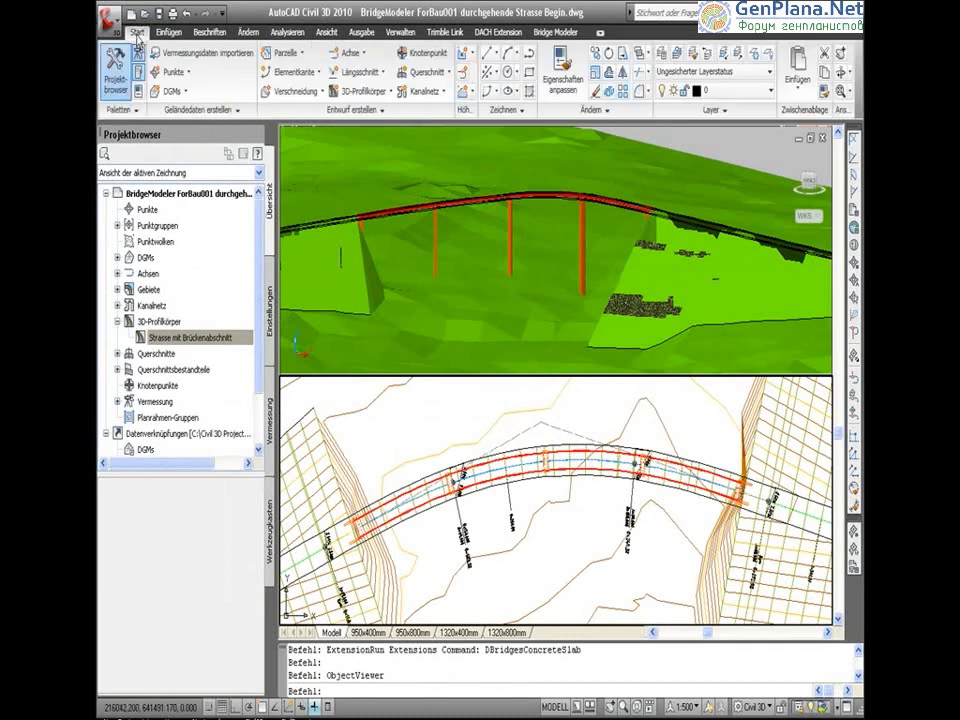
scroll(672, 453, down, 2)
scroll(672, 453, down, 2)
middle_drag(672, 453, 643, 521)
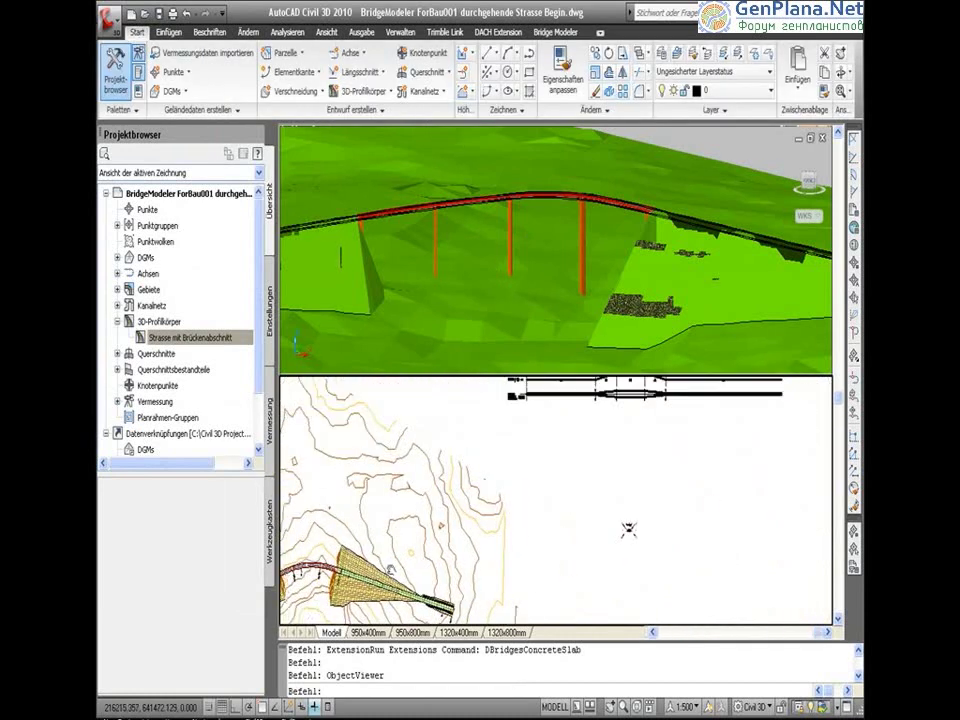
scroll(553, 450, up, 3)
scroll(497, 574, up, 2)
scroll(547, 601, down, 2)
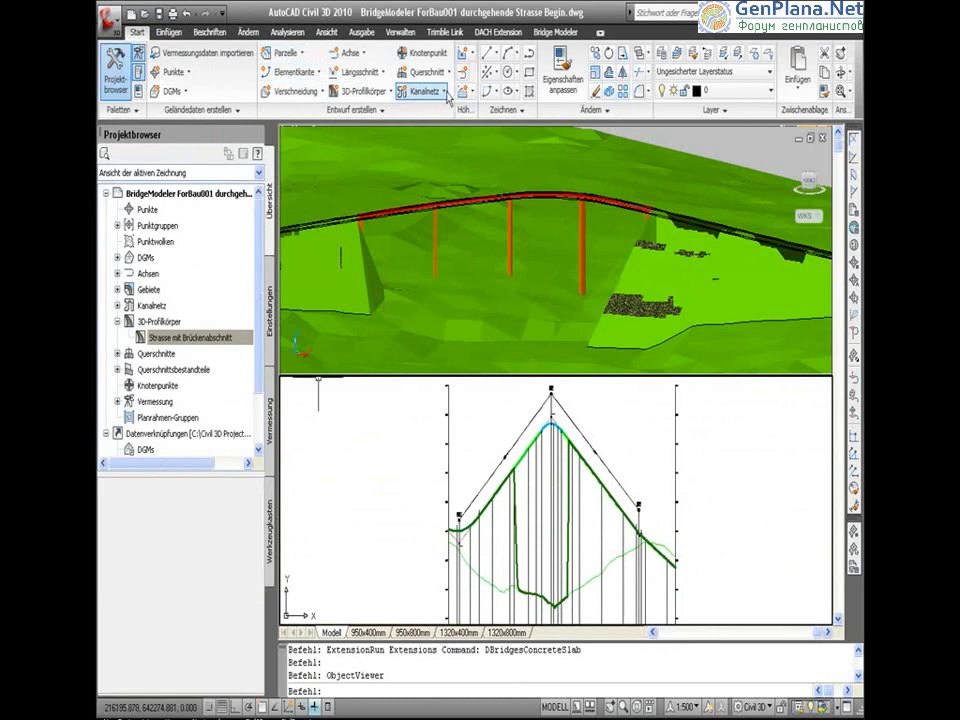
Step: Project the bridge's 39 solids into the road profile view with Objekt im Höhenplan projizieren
click(471, 55)
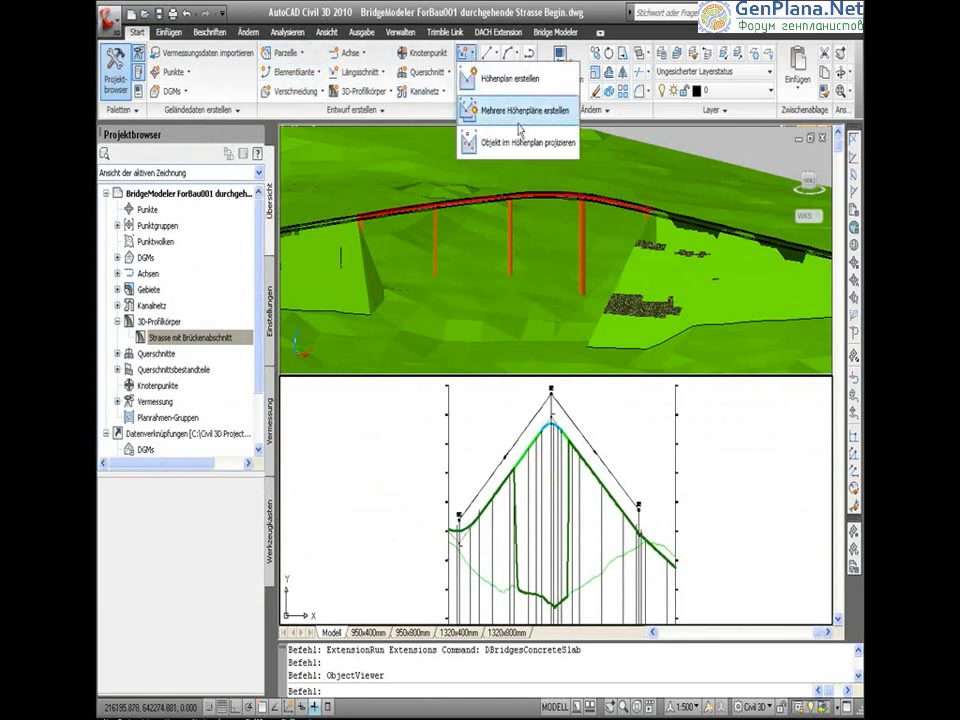
click(468, 143)
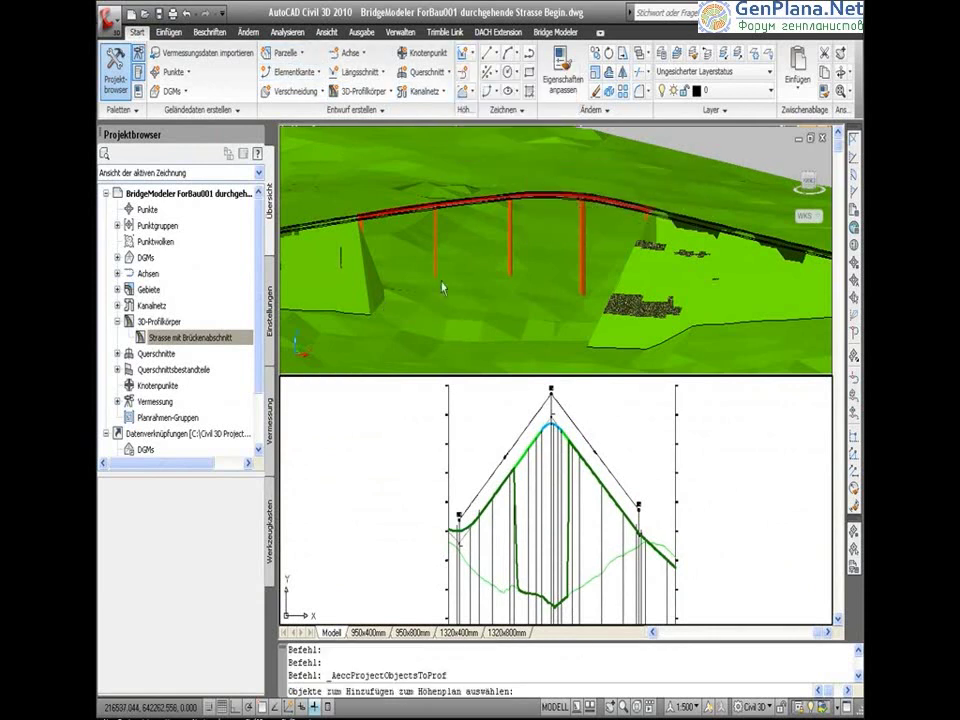
click(334, 224)
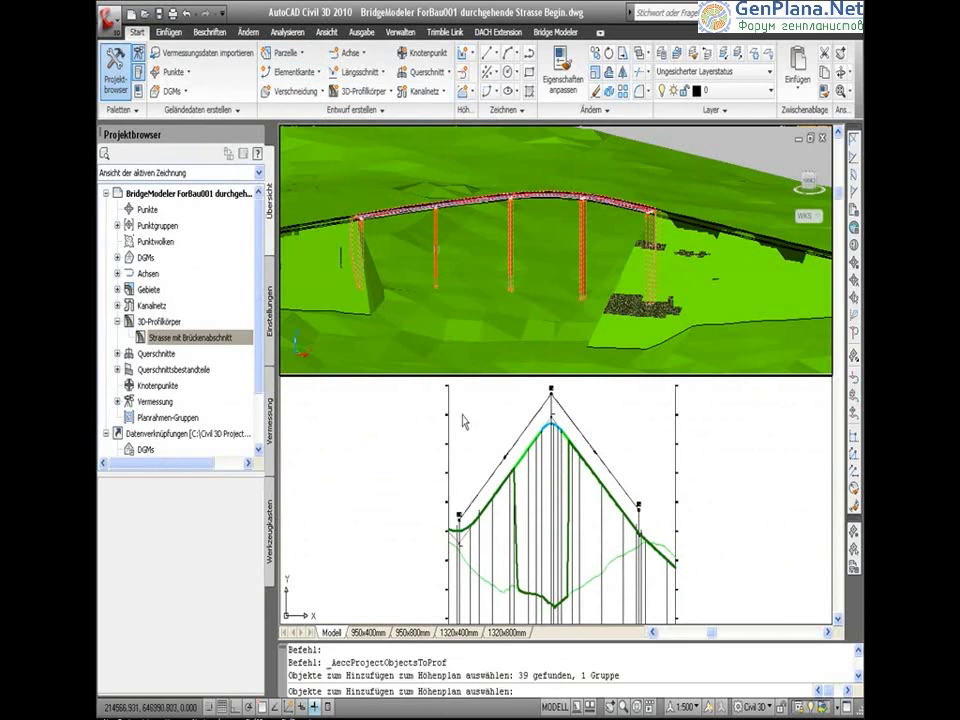
key(Return)
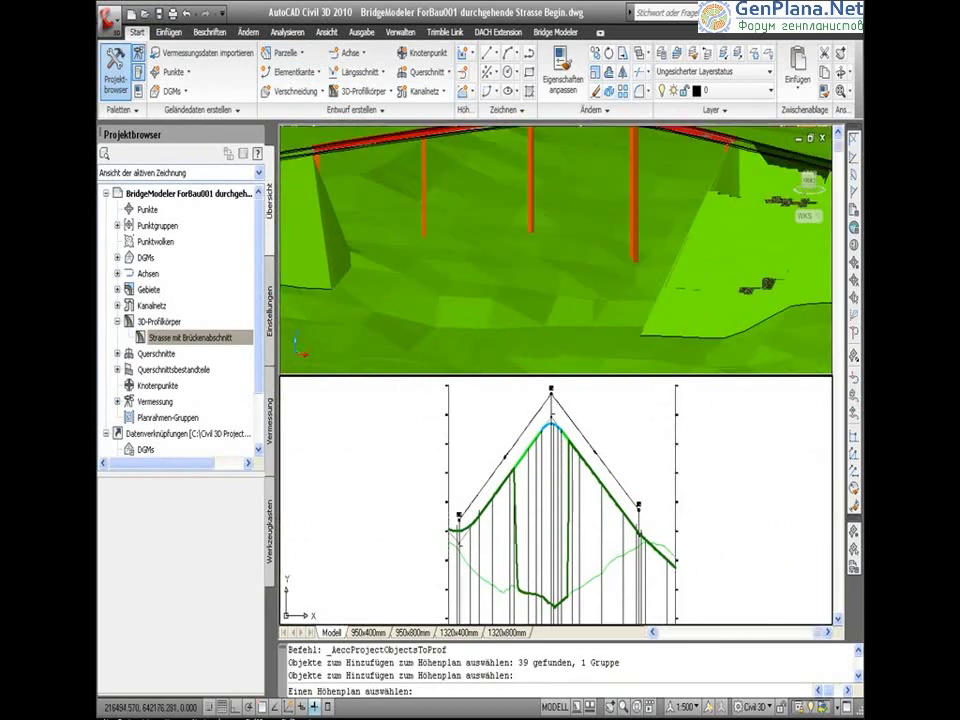
click(450, 443)
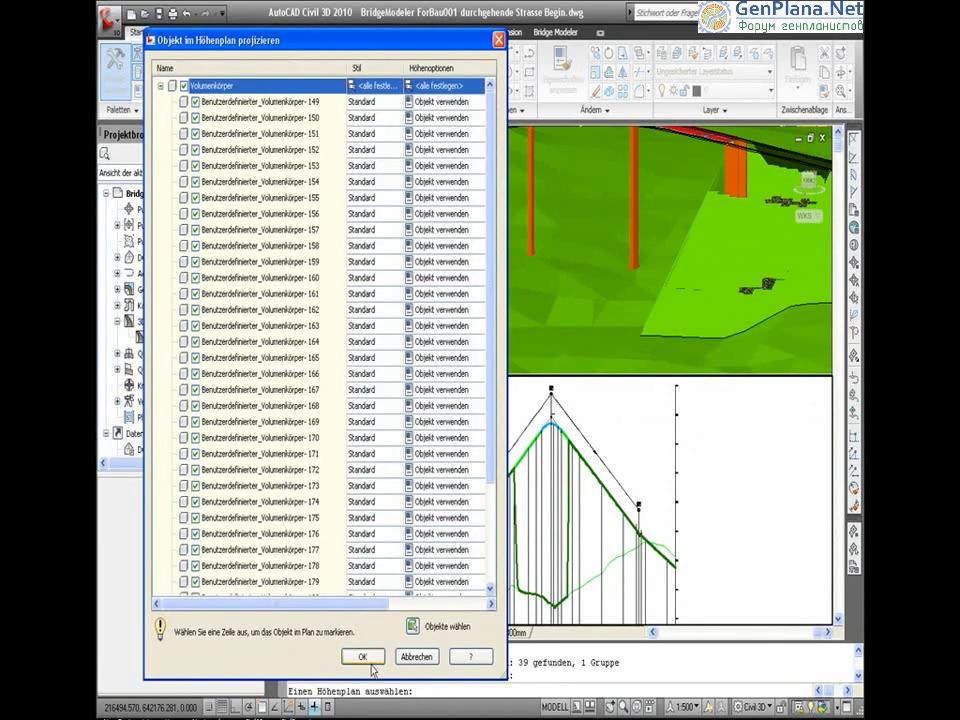
click(371, 660)
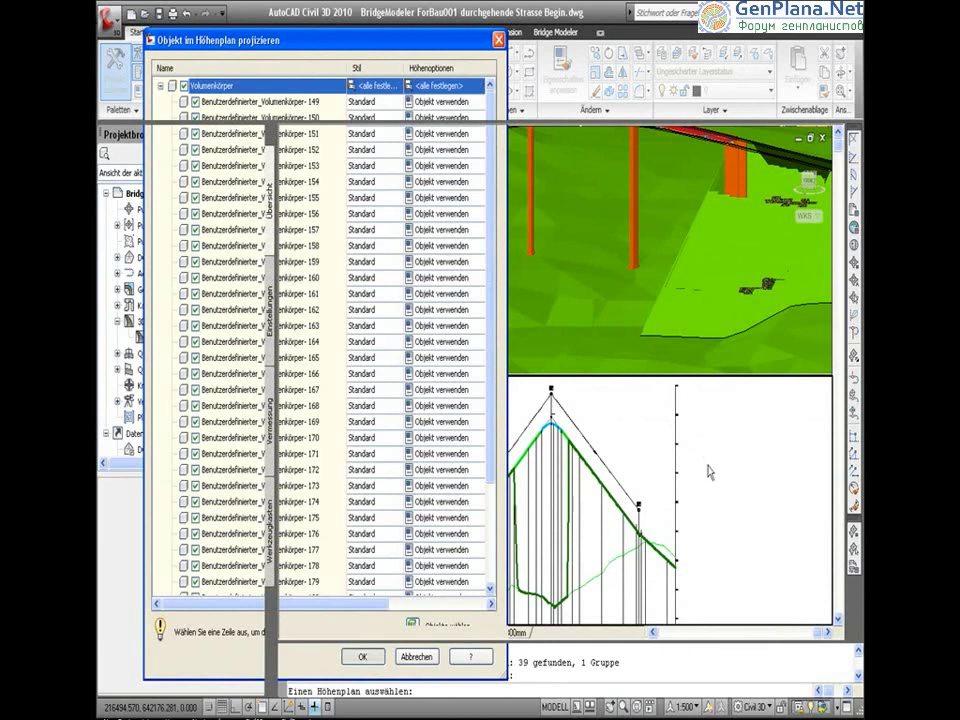
key(Return)
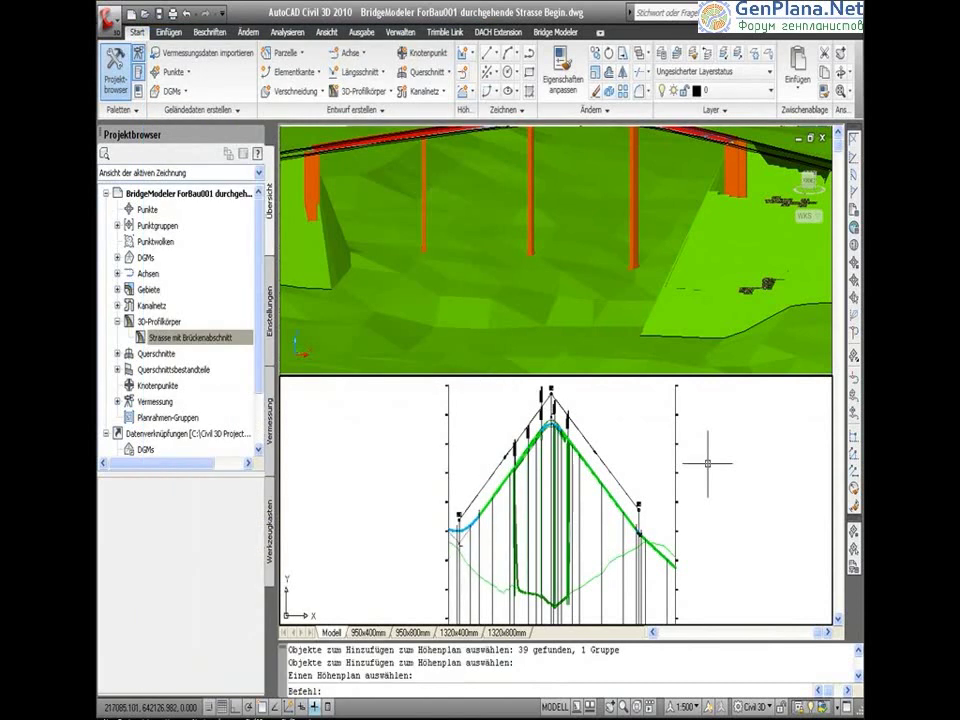
Step: Fit the whole road profile with the projected bridge into the lower viewport
scroll(504, 461, up, 5)
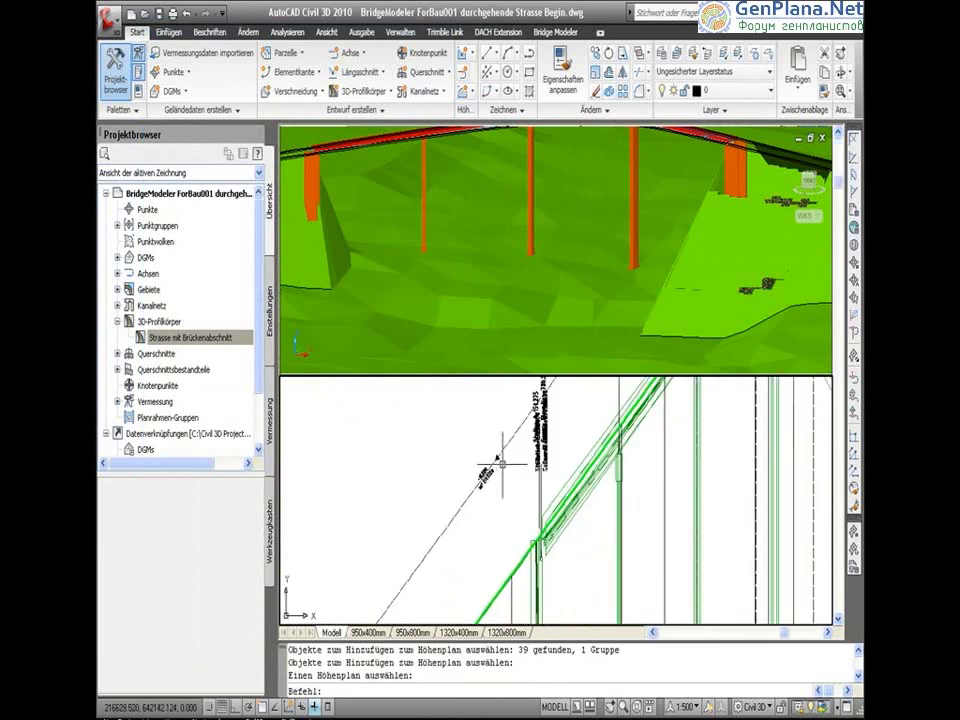
scroll(628, 548, down, 2)
scroll(638, 566, down, 3)
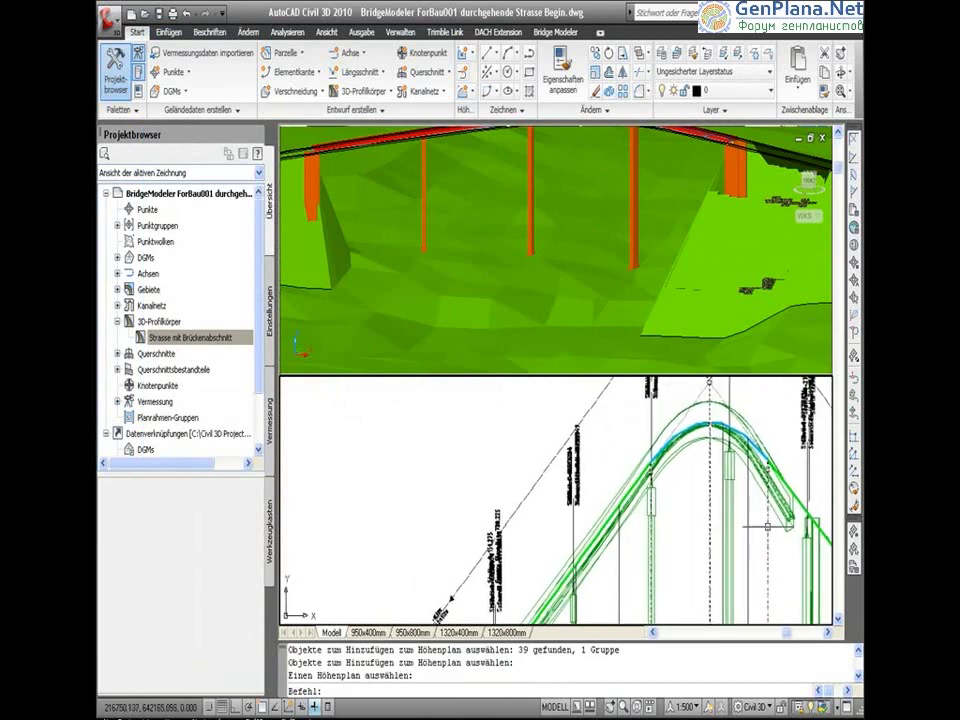
mouse_move(800, 600)
middle_down()
mouse_move(569, 542)
mouse_move(588, 506)
middle_up()
Step: Zoom out, pan and orbit the 3D viewport to show the full bridge span from the side
scroll(569, 542, down, 2)
scroll(569, 542, down, 2)
scroll(569, 542, down, 1)
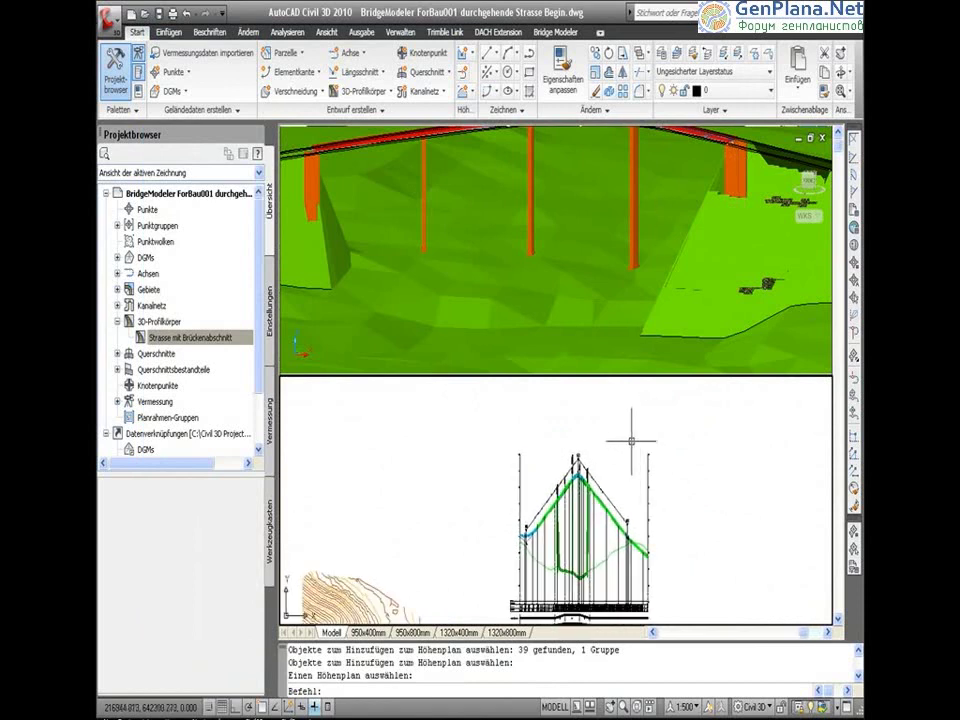
scroll(592, 237, down, 2)
scroll(586, 215, down, 1)
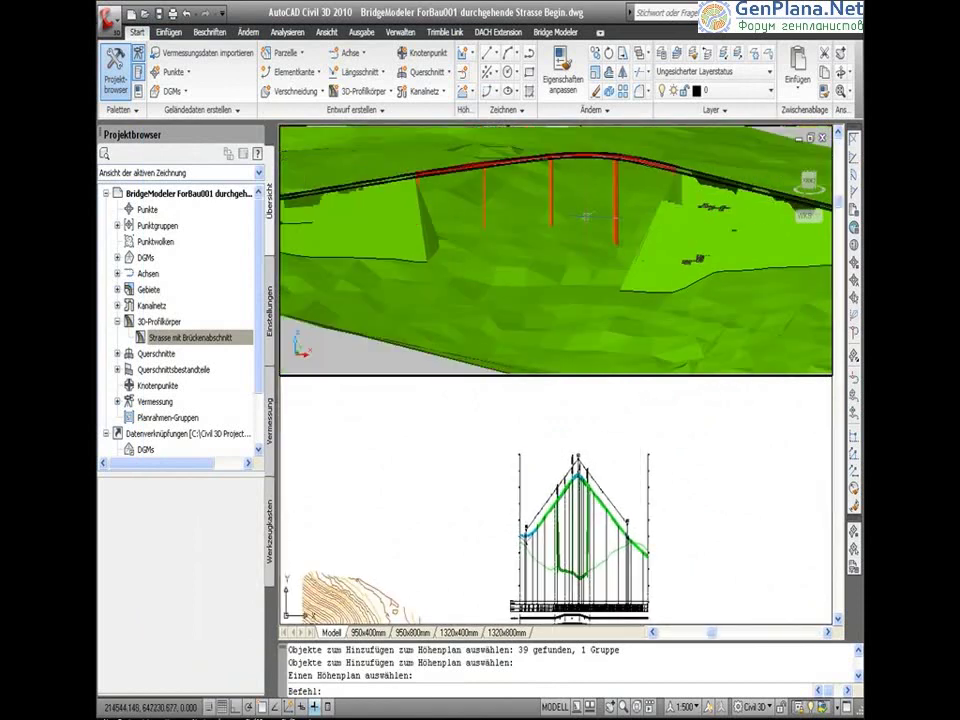
middle_drag(624, 287, 605, 342)
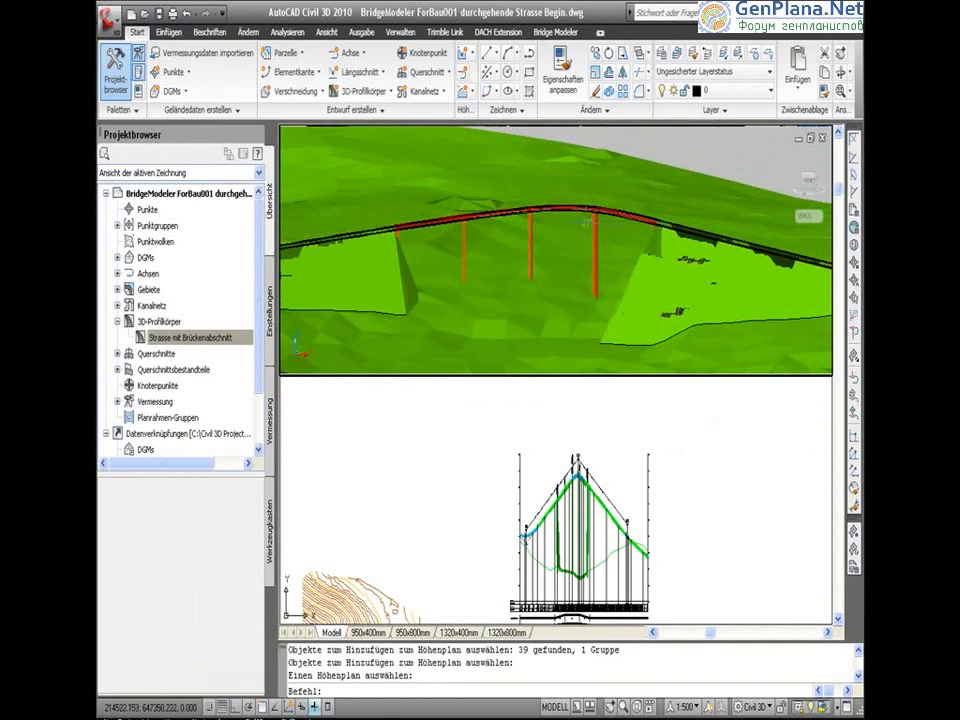
shift+middle_drag(591, 256, 568, 259)
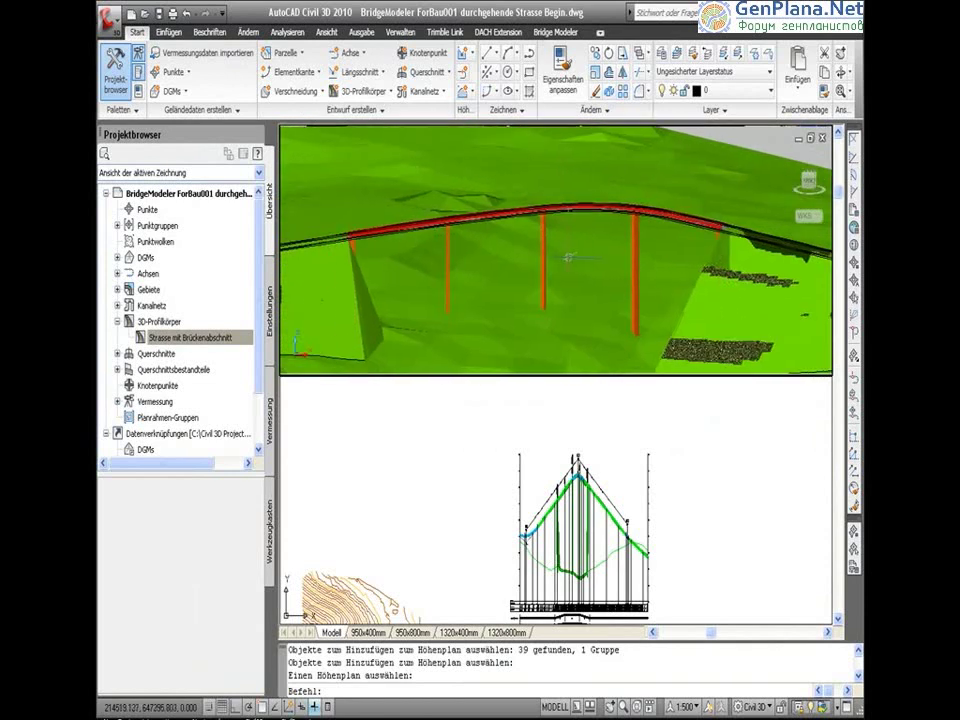
Step: Add a fourth pier to the concrete slab bridge, spaced evenly at 176.2, 200.4, 224.6 and 248.8 m
click(555, 32)
click(202, 77)
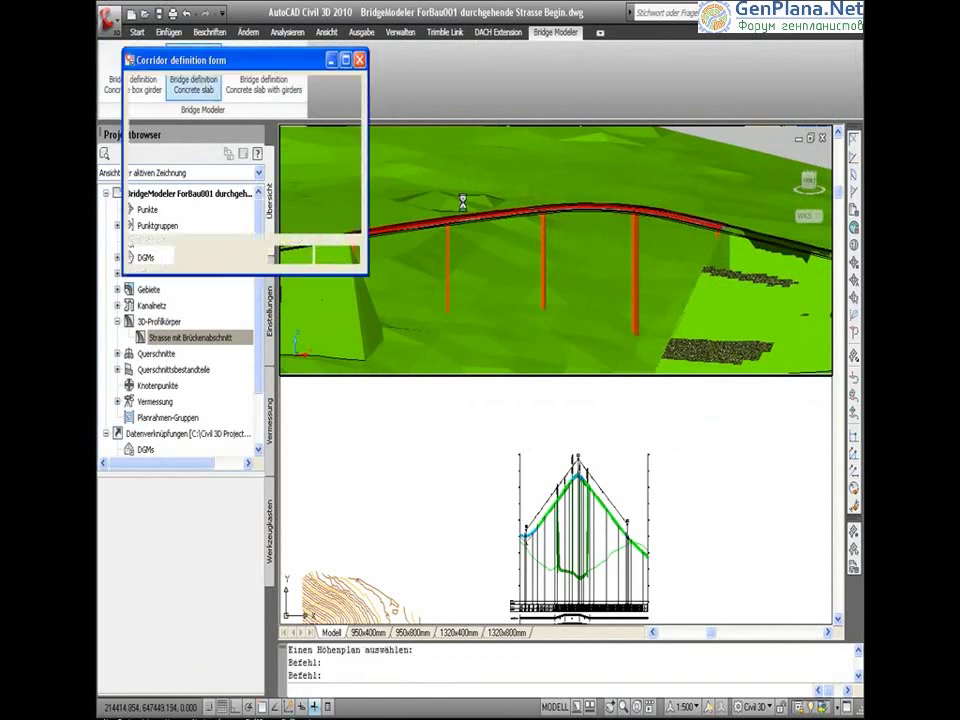
click(170, 257)
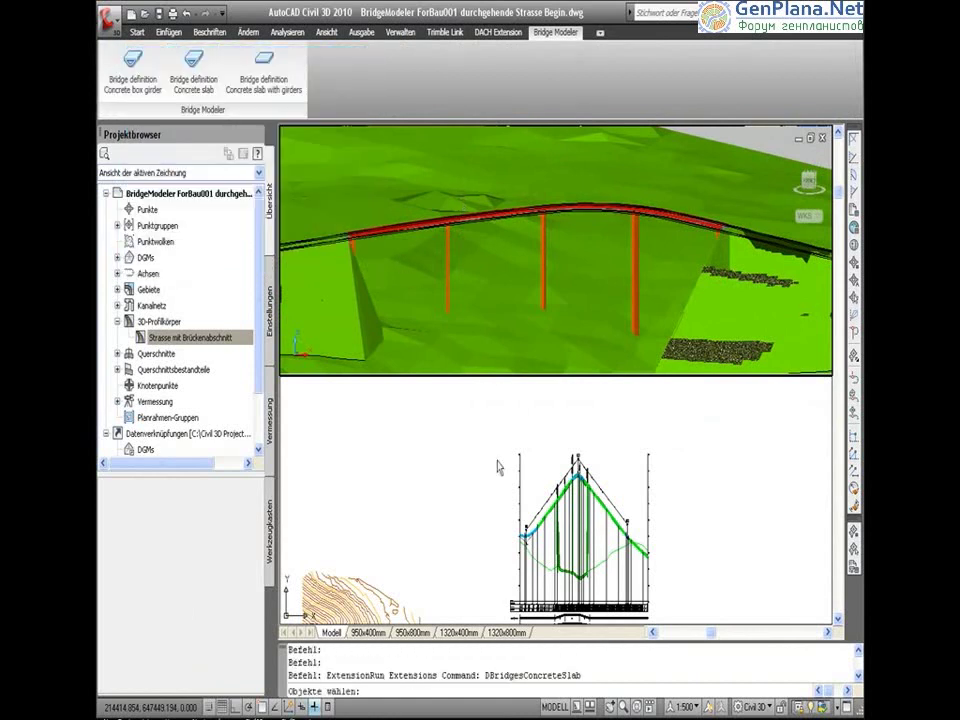
click(444, 252)
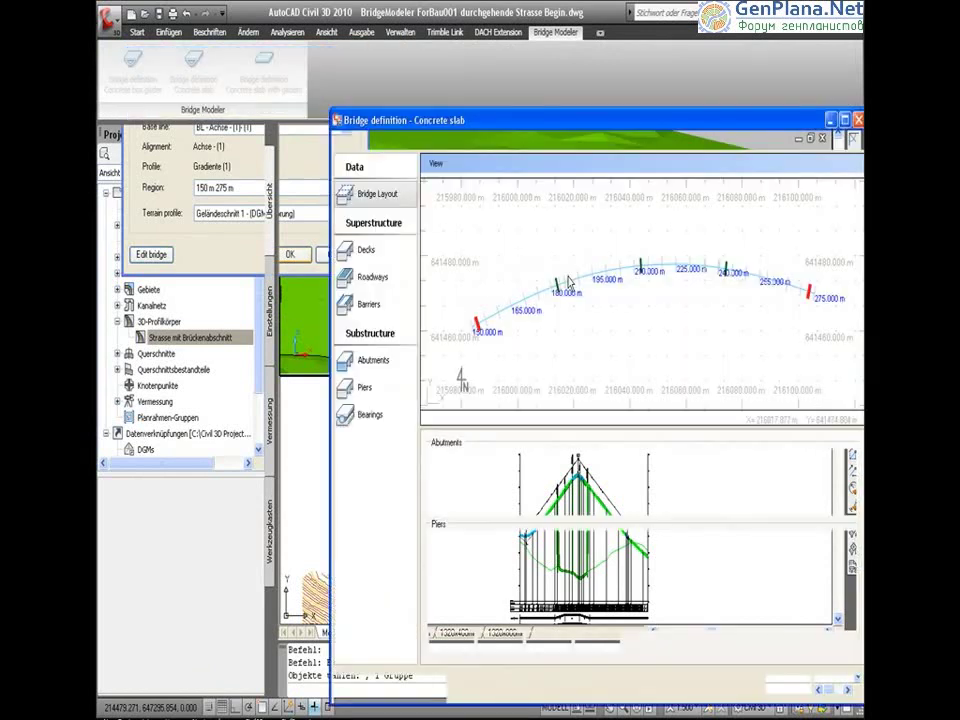
drag(625, 124, 512, 35)
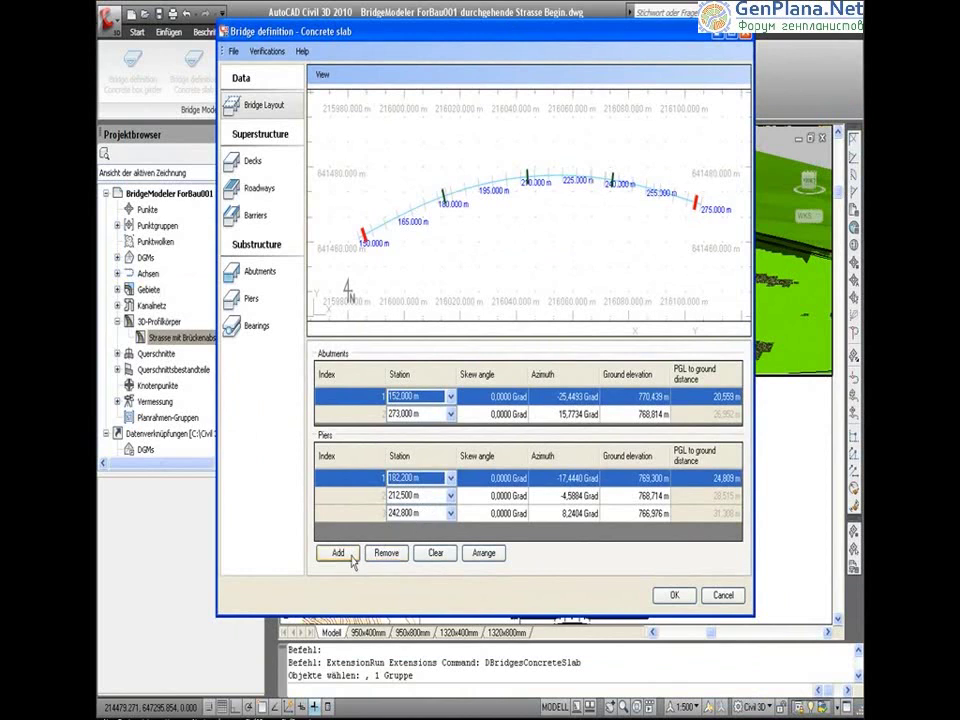
click(338, 552)
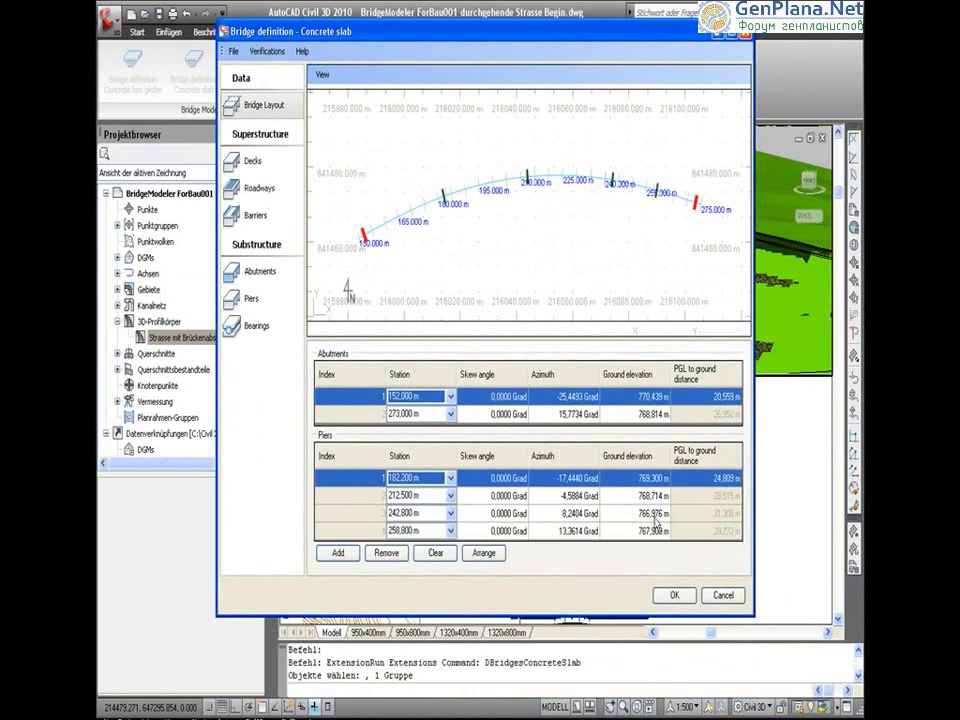
click(498, 555)
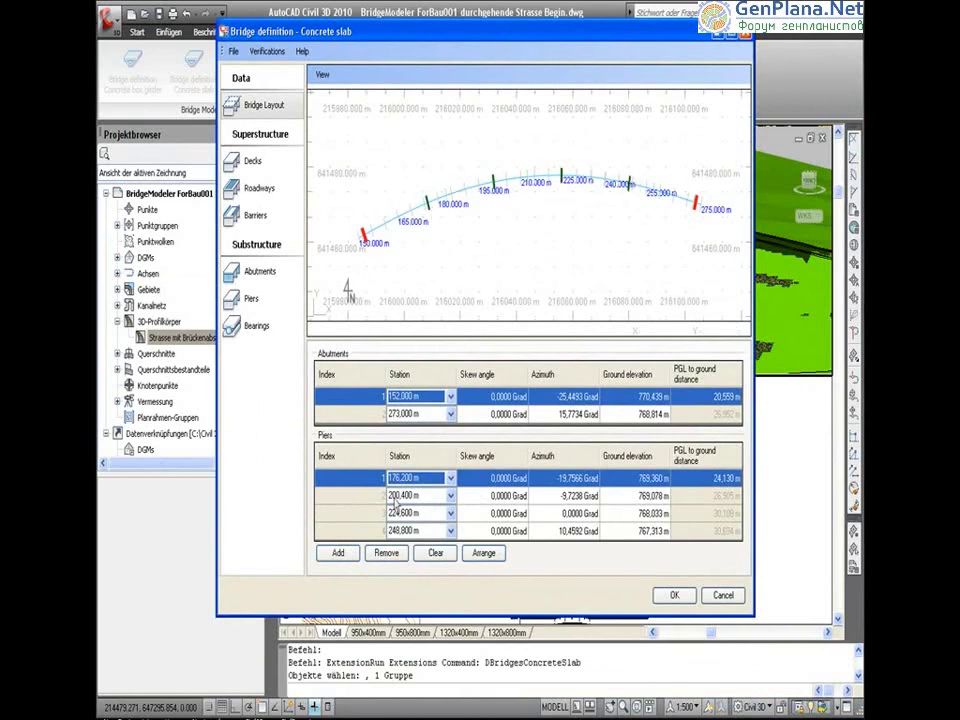
key(Down)
key(Down)
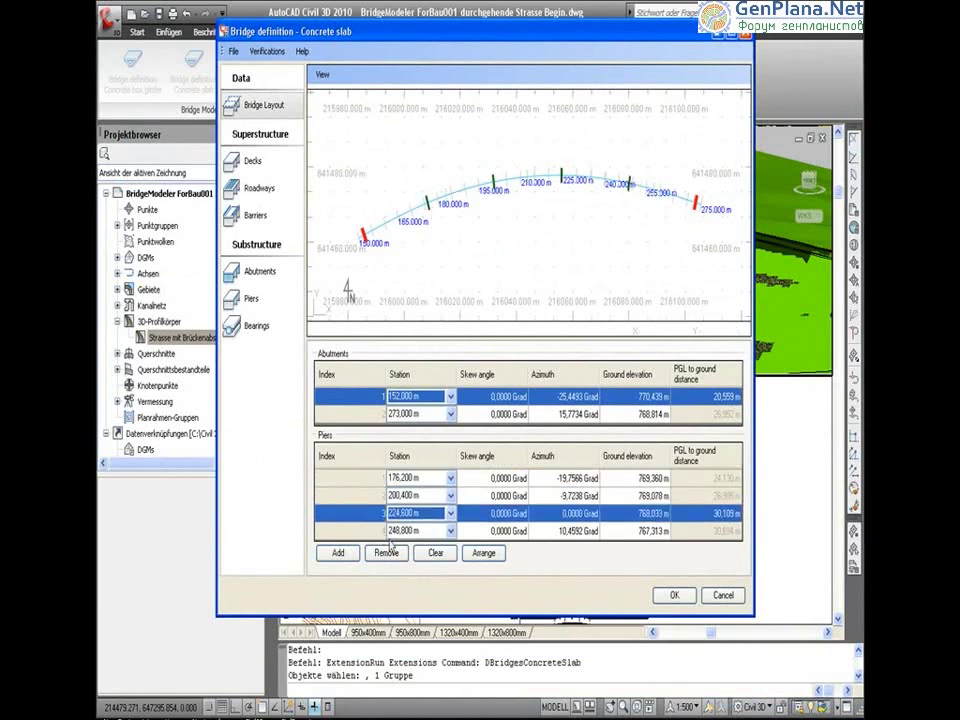
key(Down)
click(668, 601)
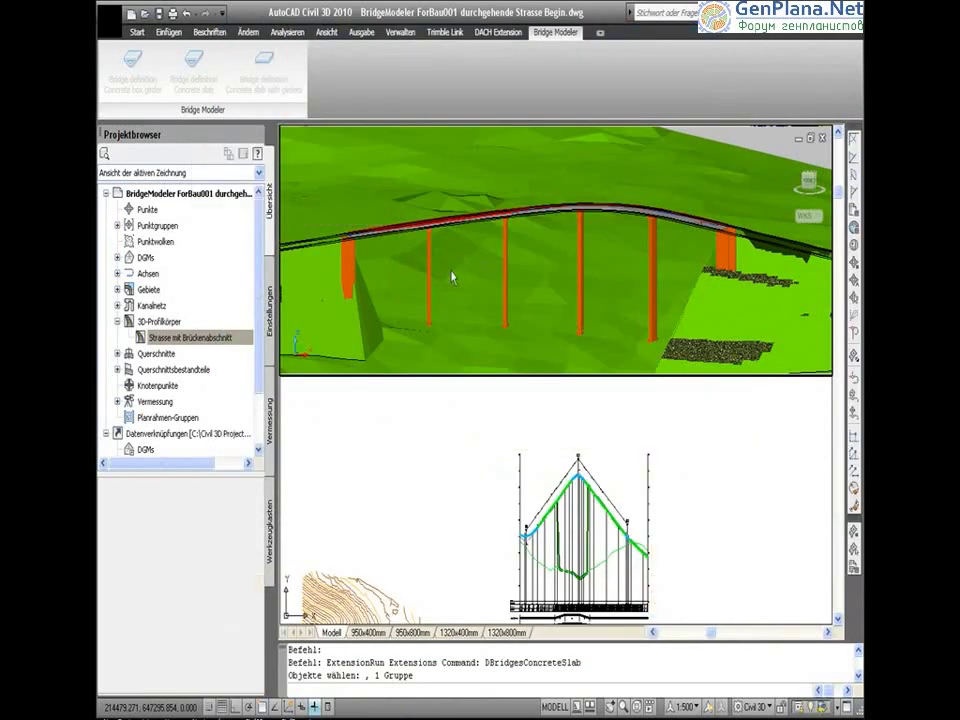
Step: Show the bridge plan in a single full-size viewport with the Werkzeugkasten palette open
key(Escape)
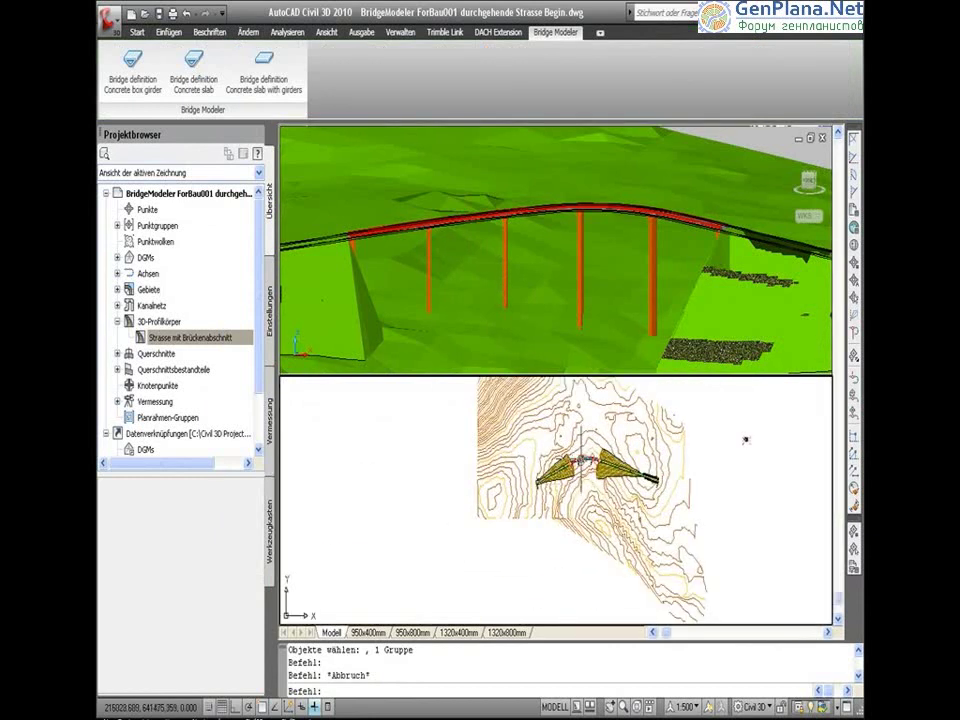
scroll(580, 470, up, 5)
scroll(580, 470, up, 2)
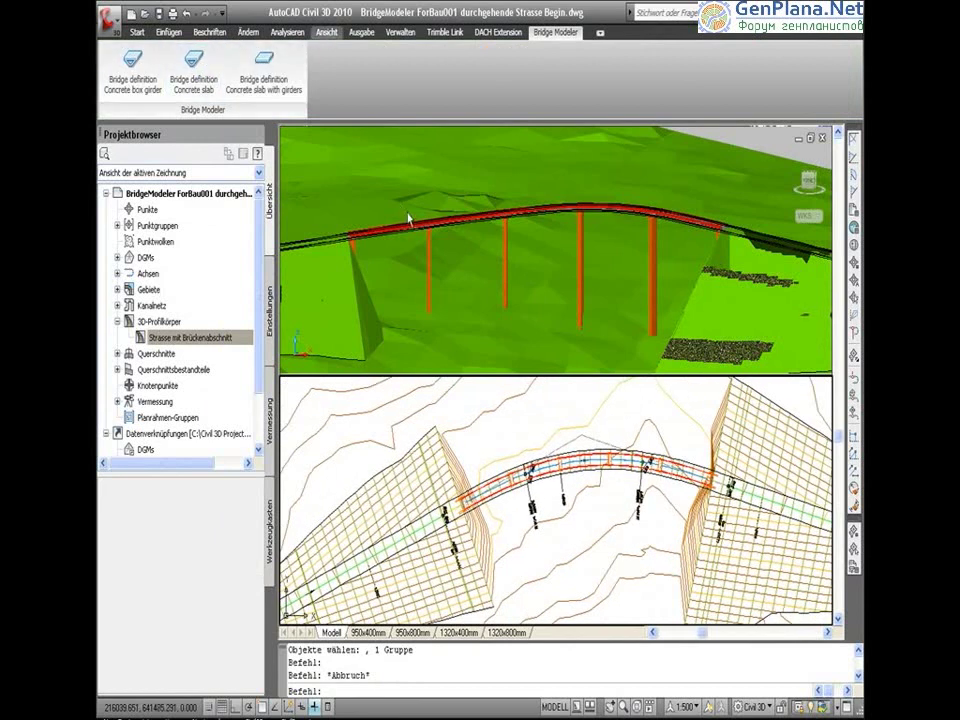
click(326, 32)
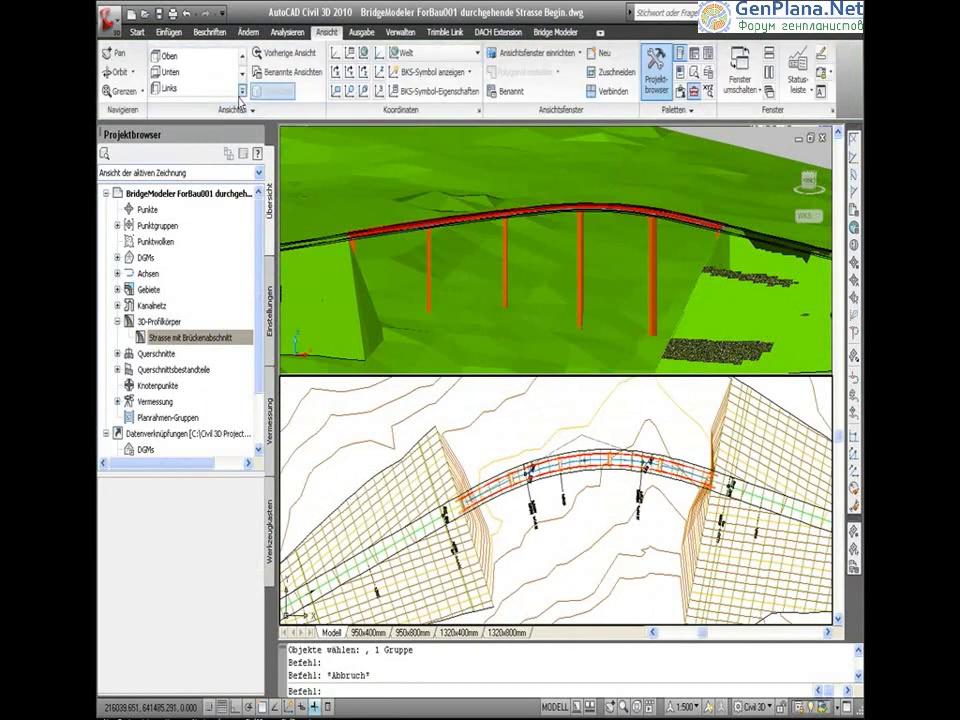
click(528, 52)
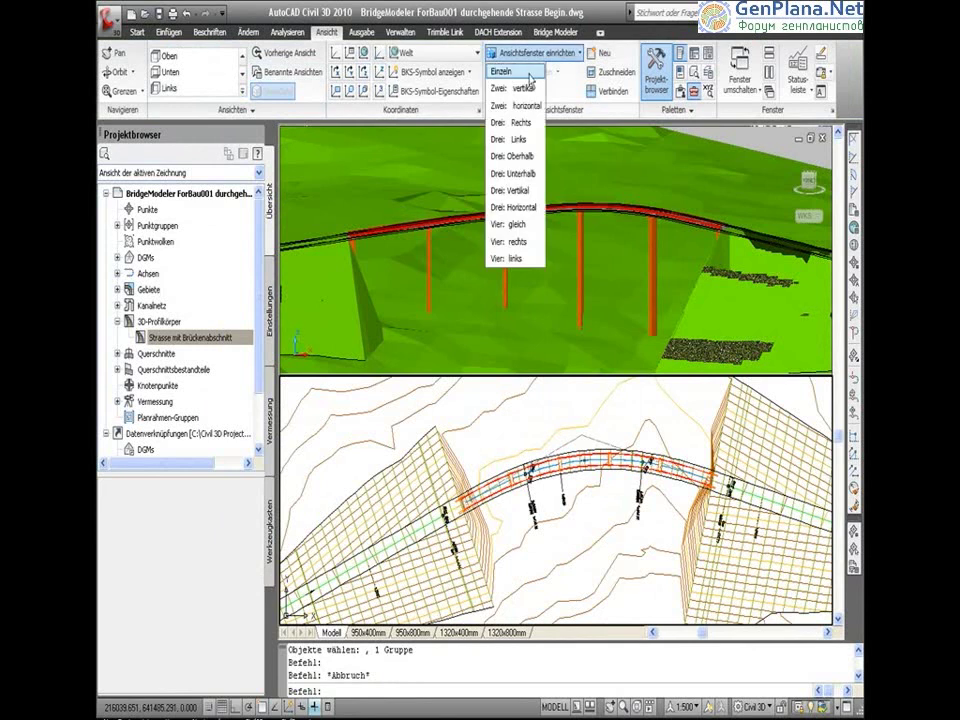
click(529, 74)
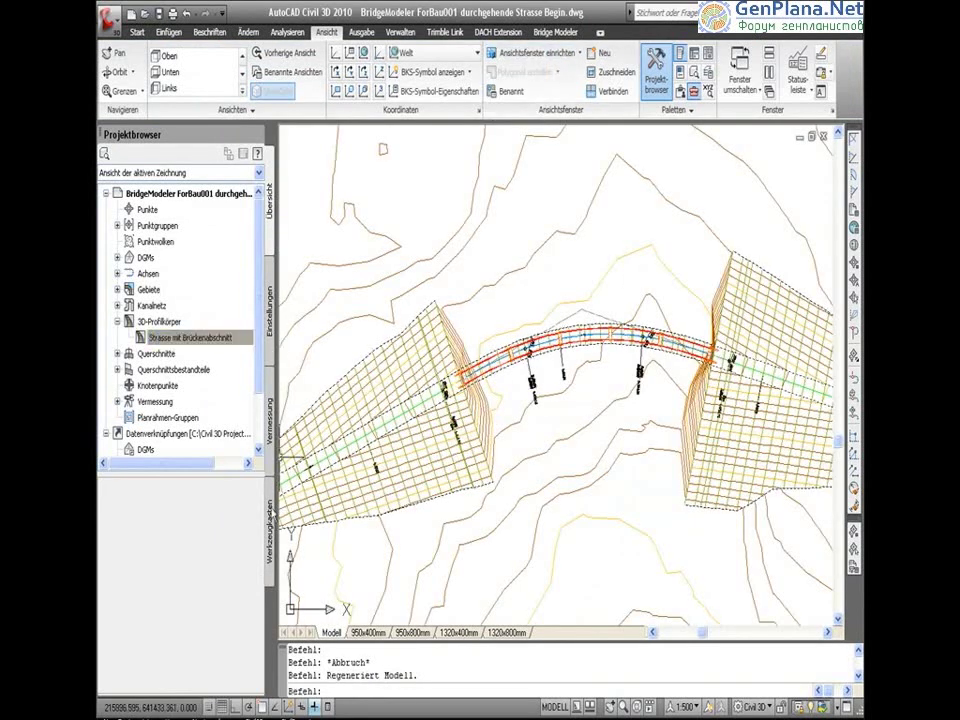
click(268, 510)
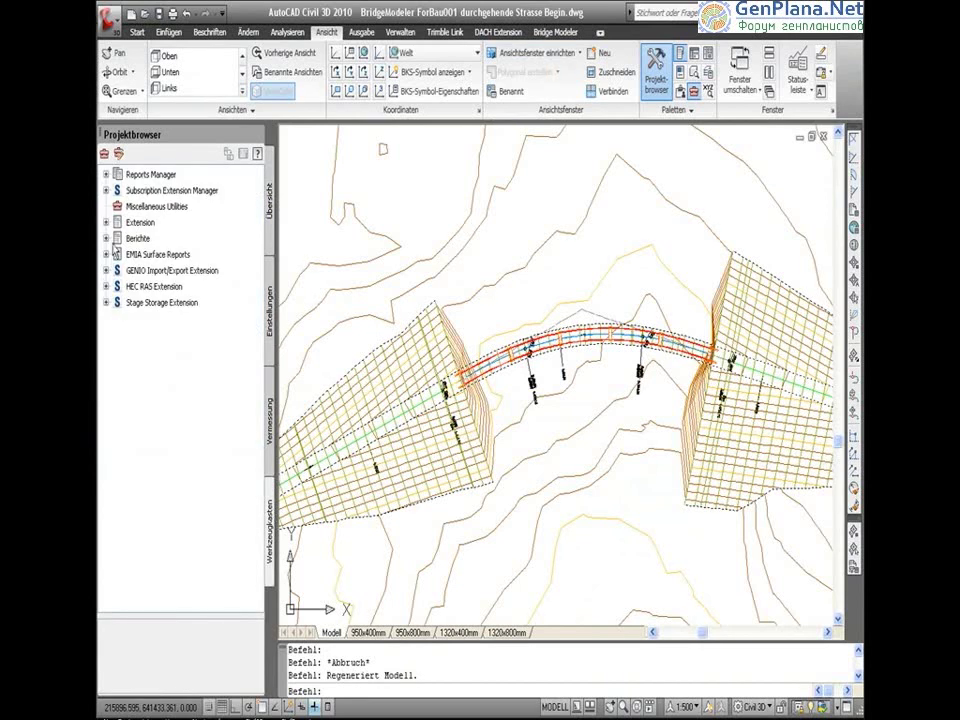
Step: Run the Fahren drive-through along alignment Achse - (1) with profile Gradiente (1)
click(106, 191)
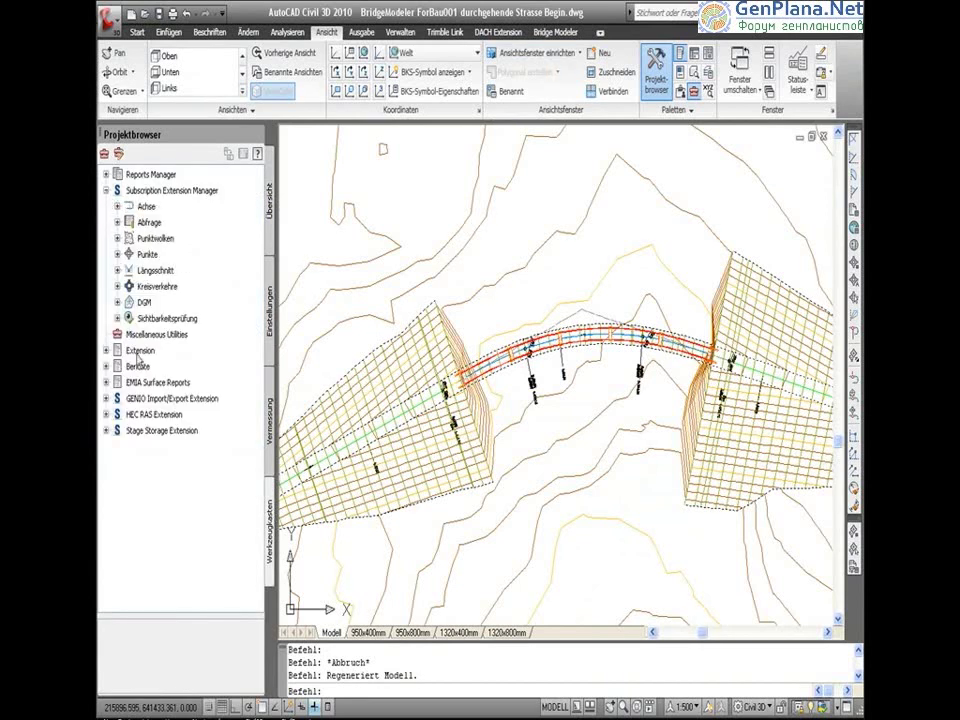
click(117, 318)
click(188, 335)
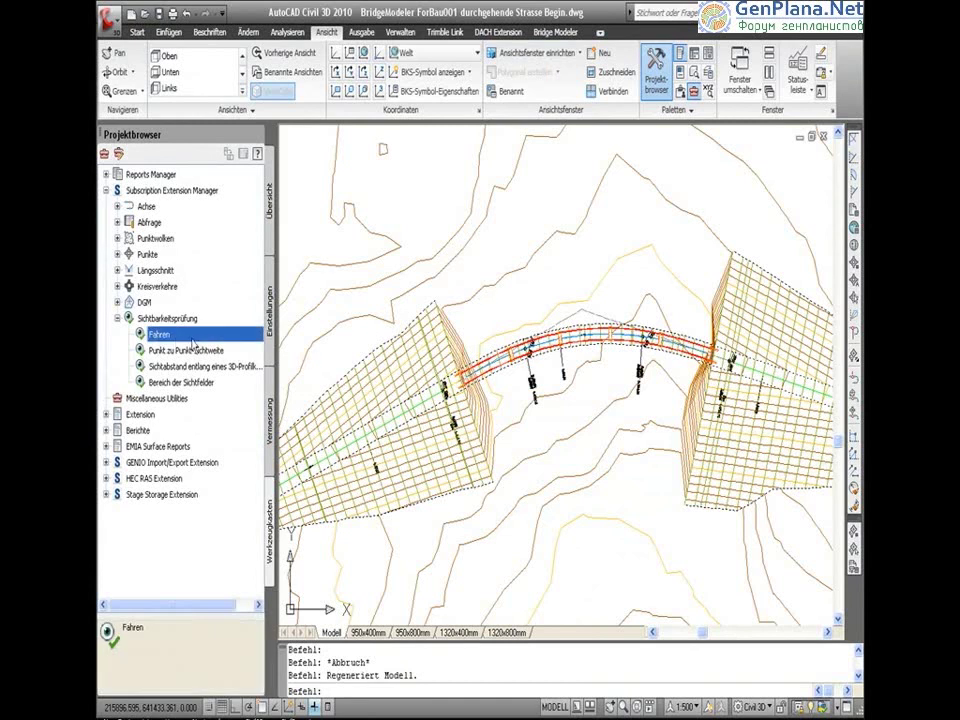
right_click(200, 342)
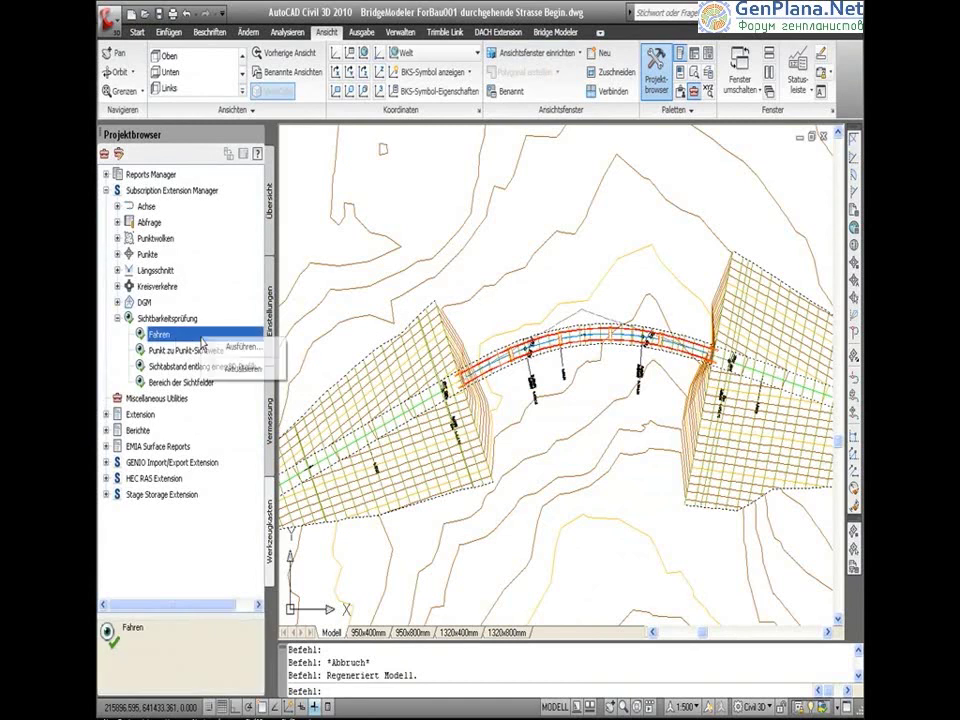
click(235, 346)
right_click(474, 338)
click(500, 346)
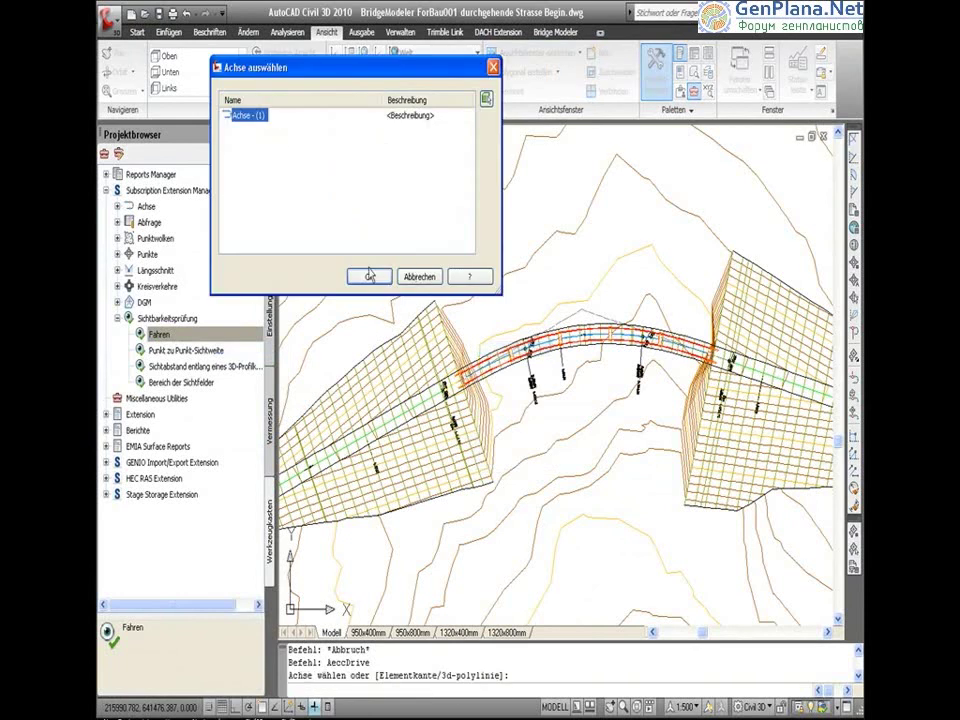
click(369, 276)
key(Return)
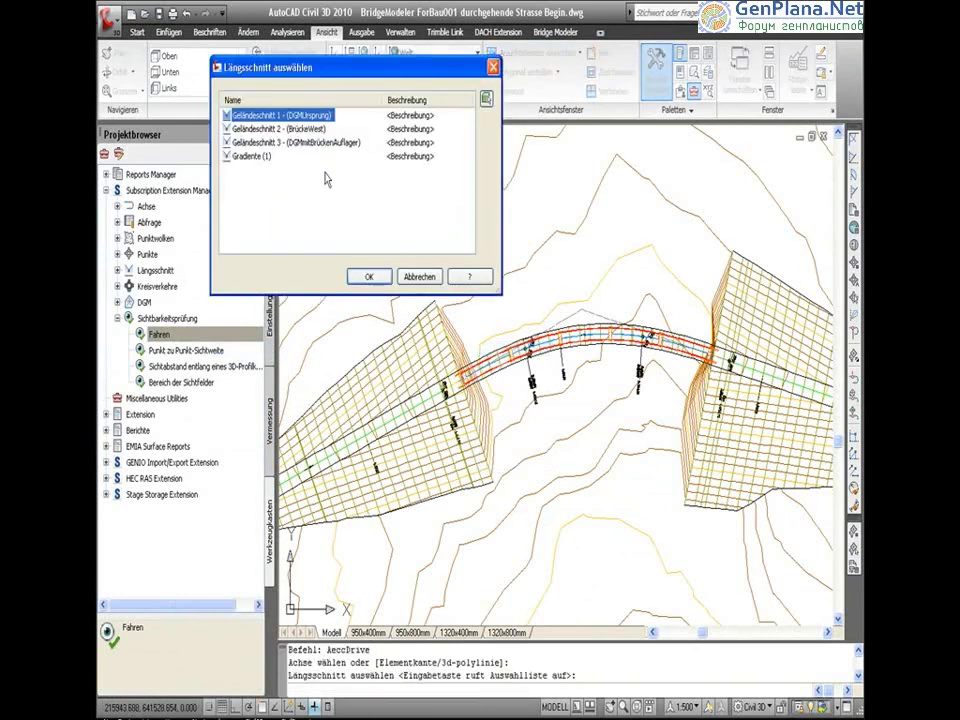
click(254, 157)
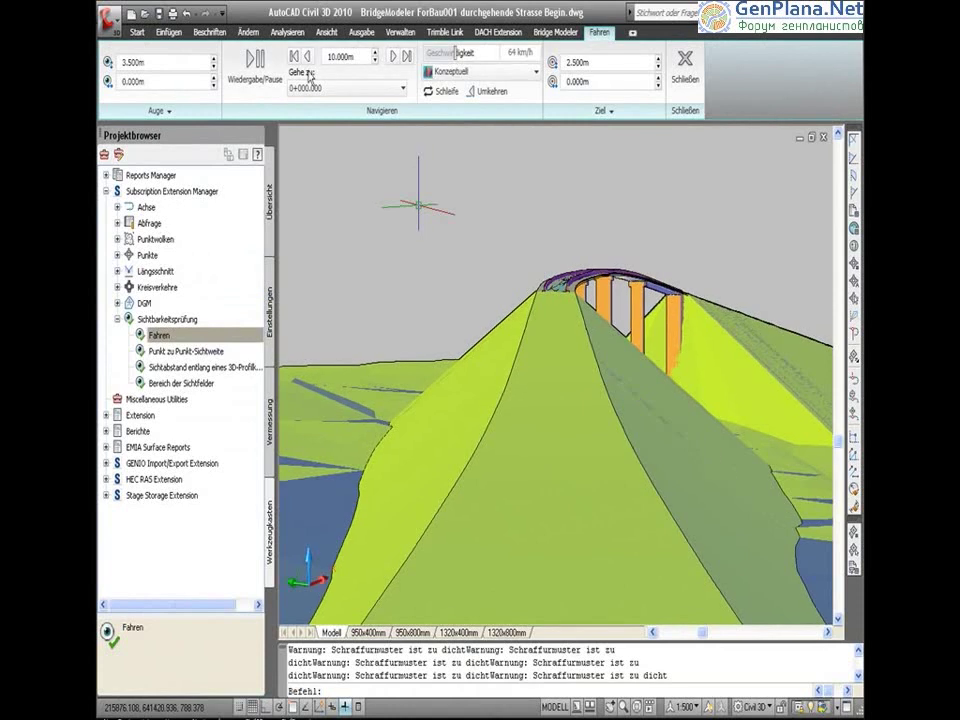
Step: Play the drive-through, replay it in the Realistisch visual style, then reset to the start station
click(258, 75)
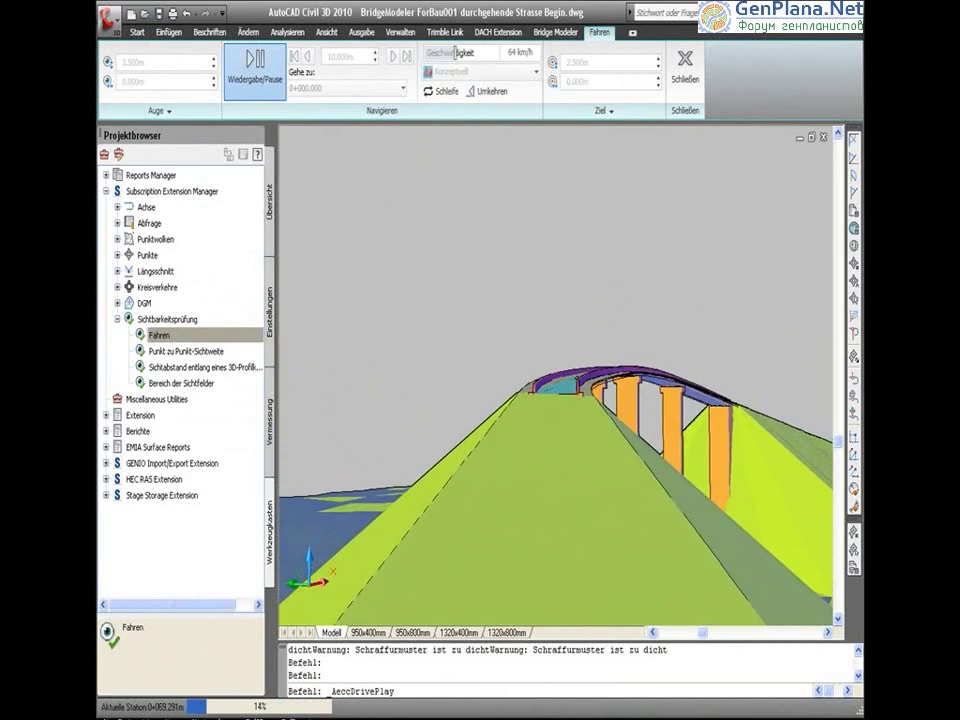
click(256, 62)
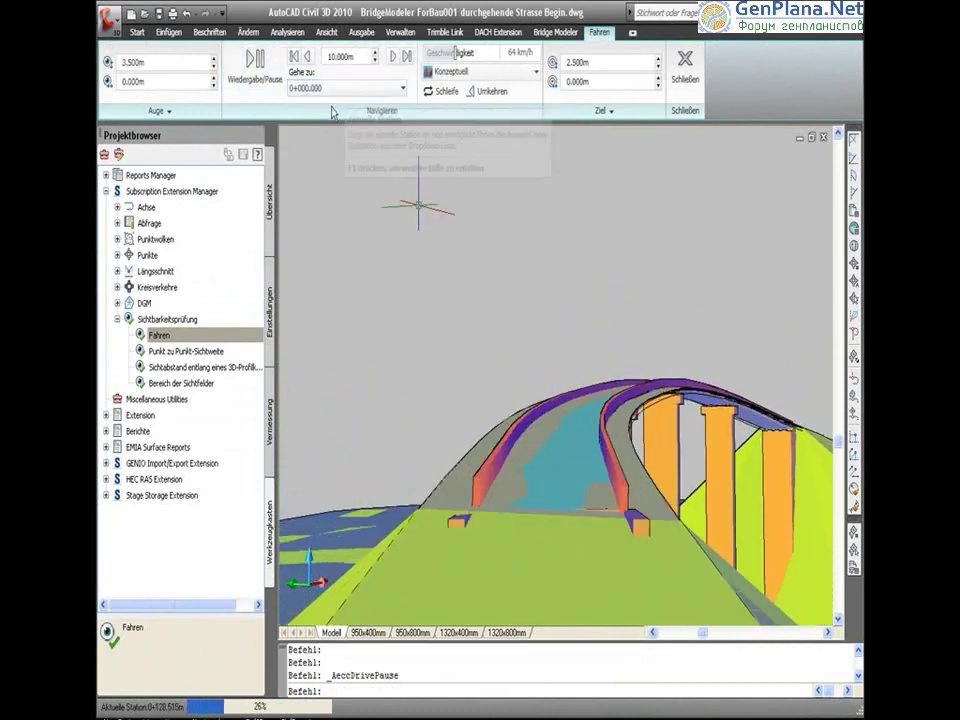
click(483, 72)
click(600, 108)
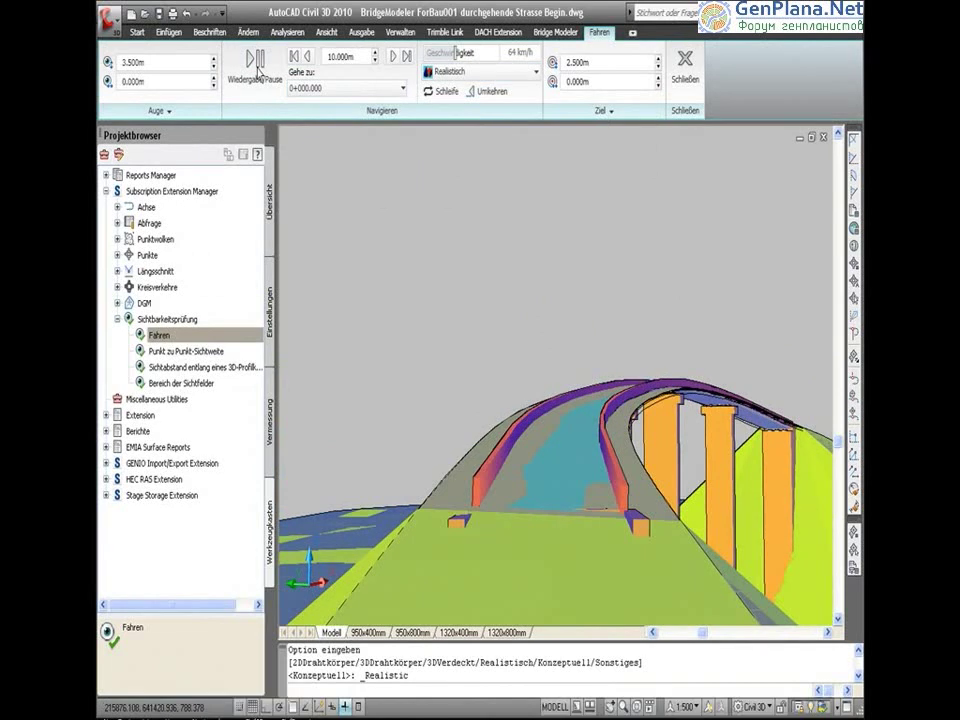
click(256, 66)
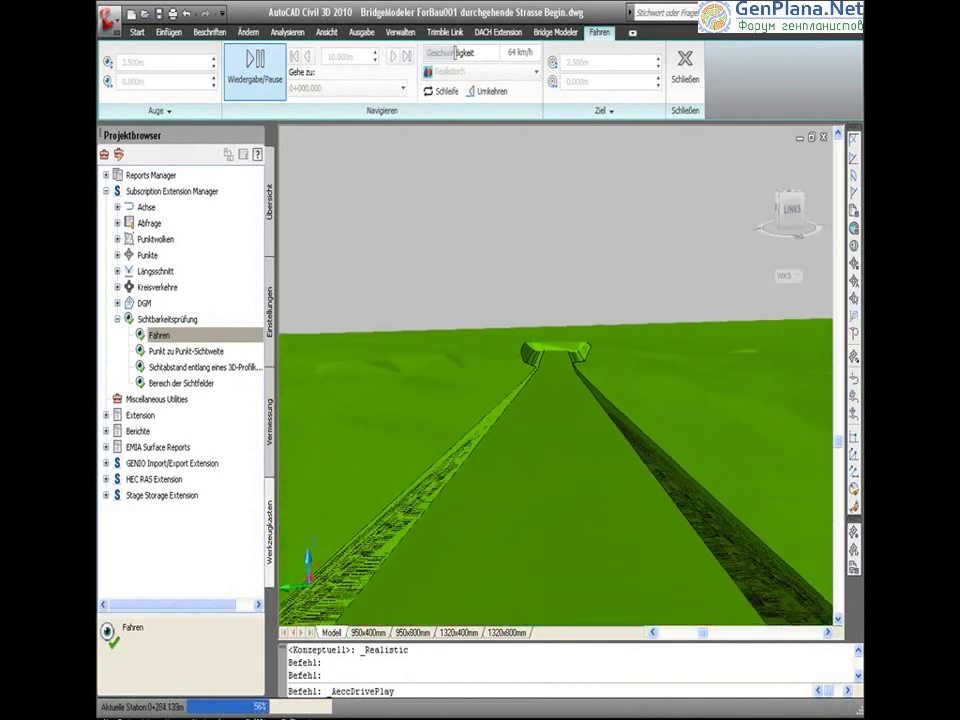
click(245, 72)
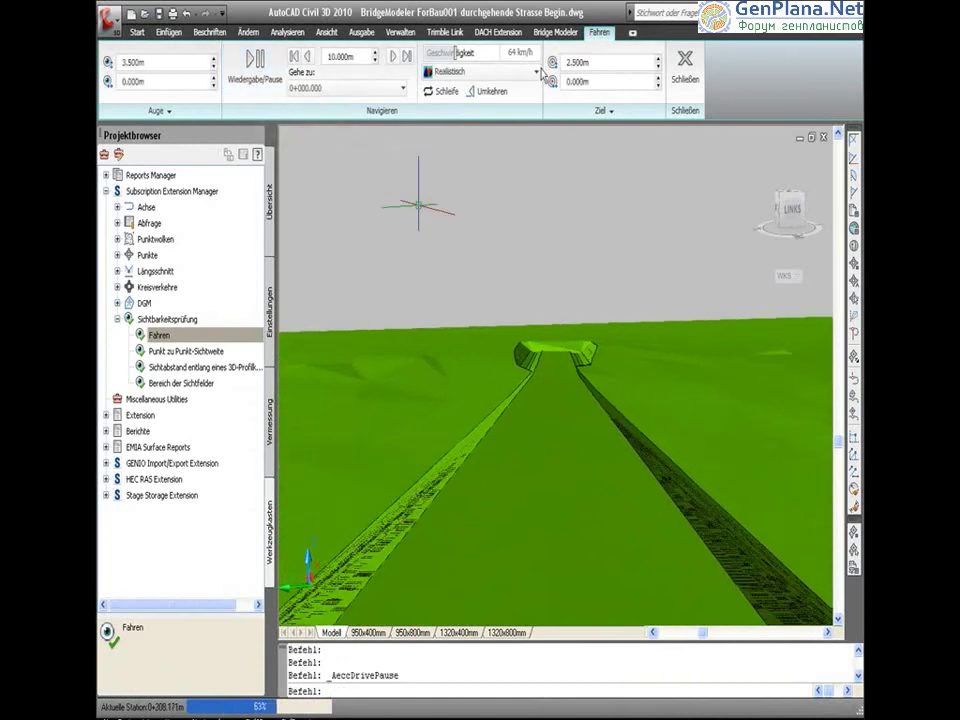
click(295, 58)
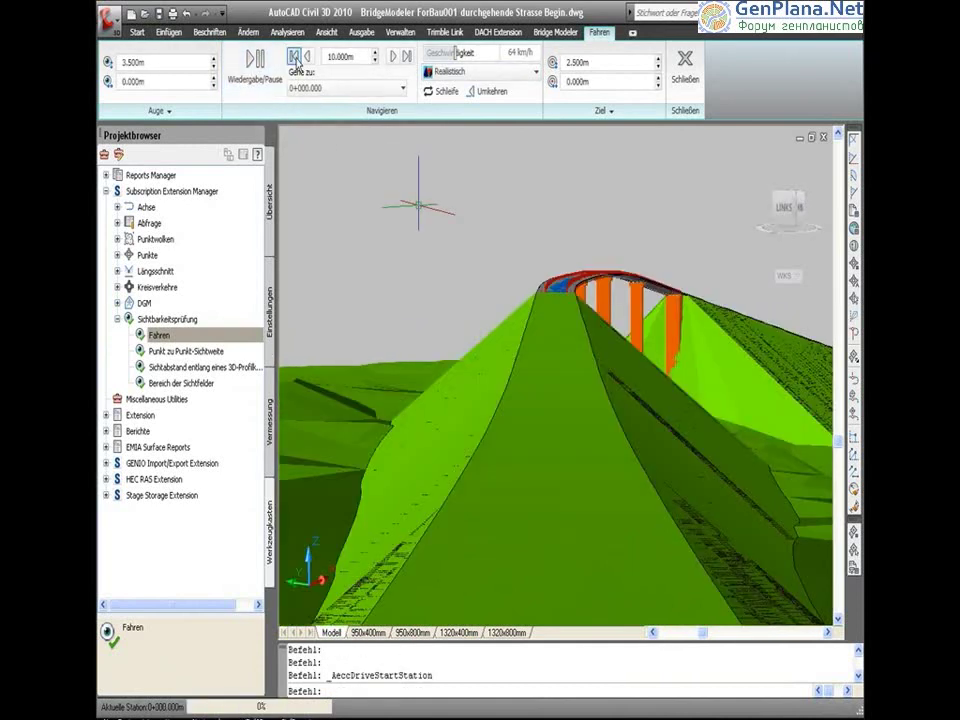